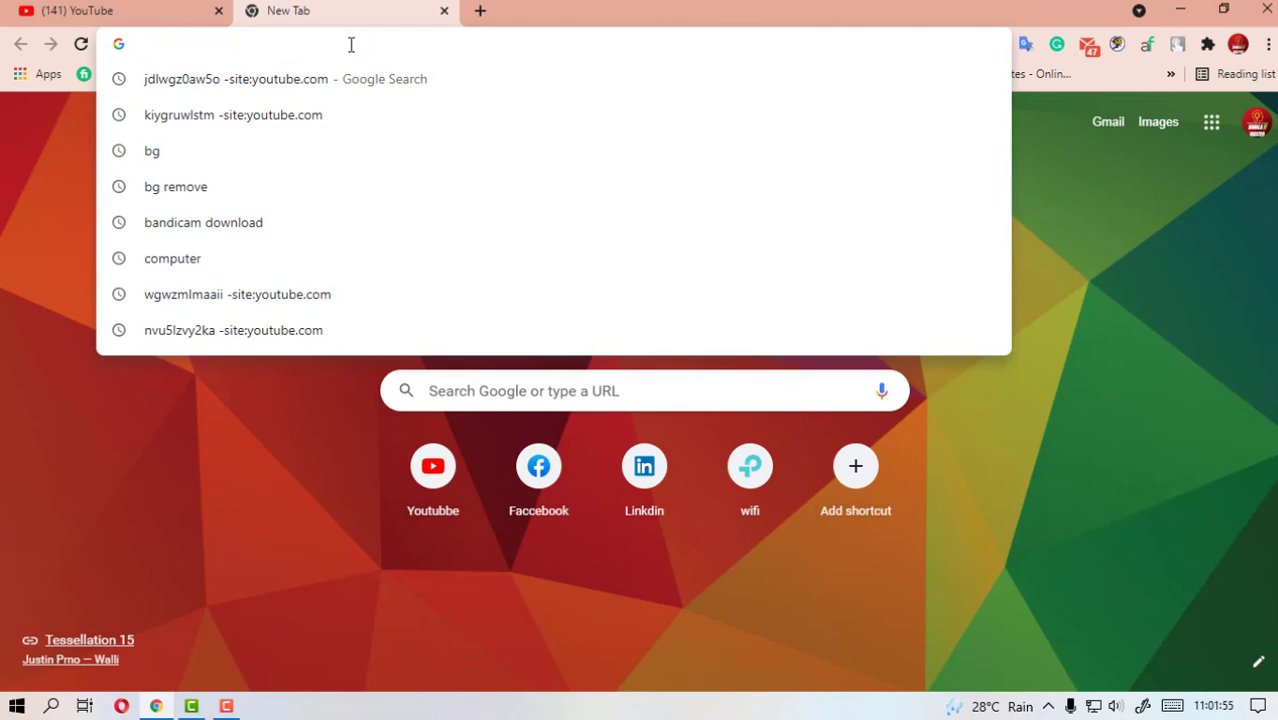
Step: Search Google for "bg" and open the Upload Image page of remove.bg from the results
type("bg")
key("BackSpace")
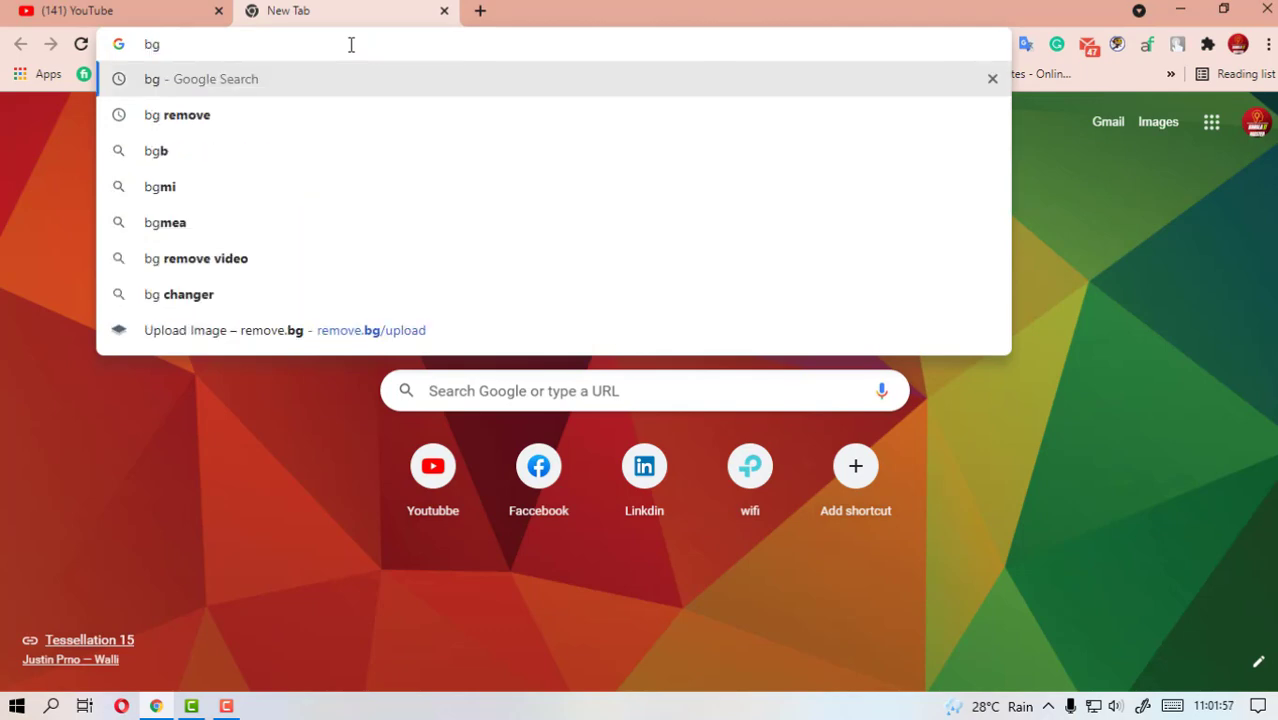
key("Return")
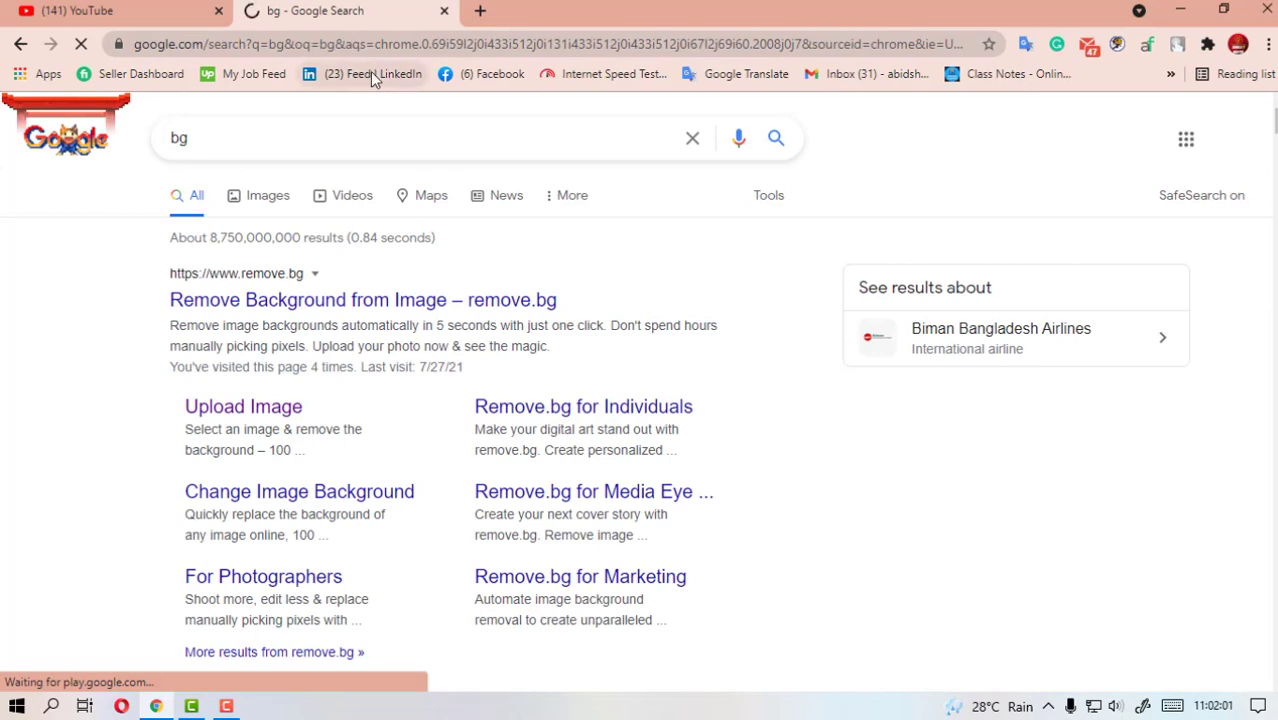
scroll(413, 235, "down", 1)
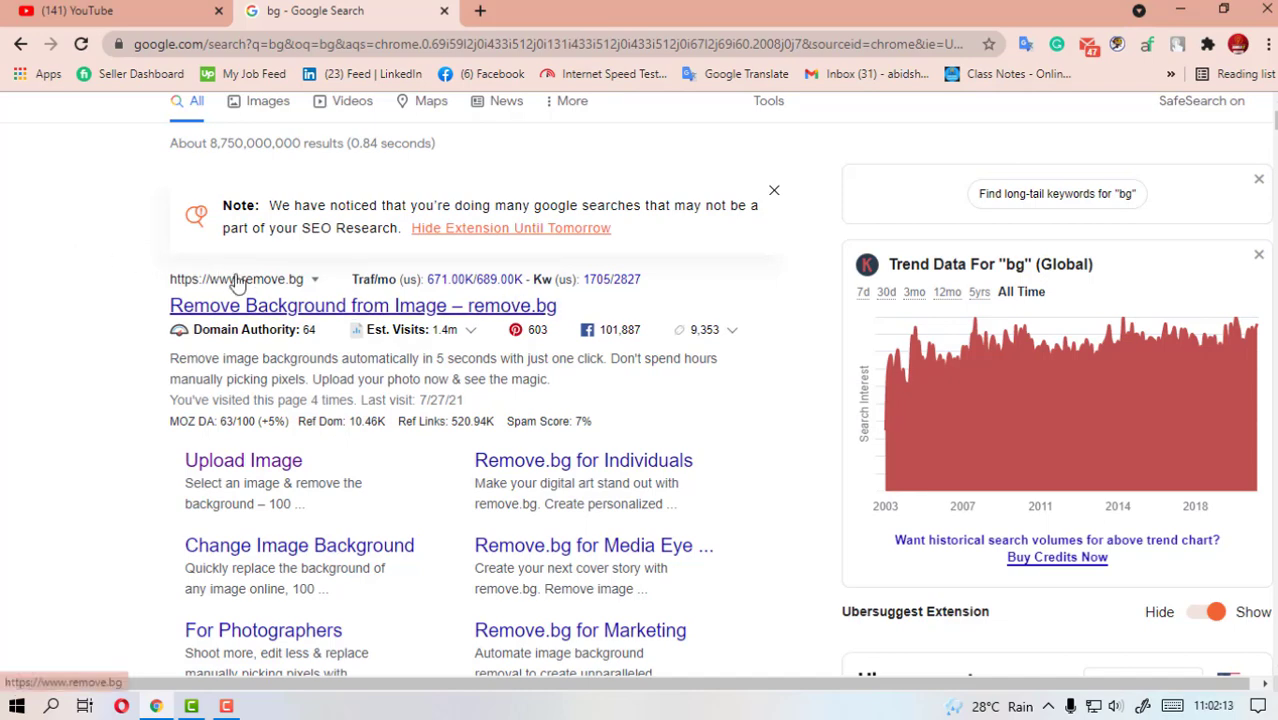
scroll(262, 290, "down", 1)
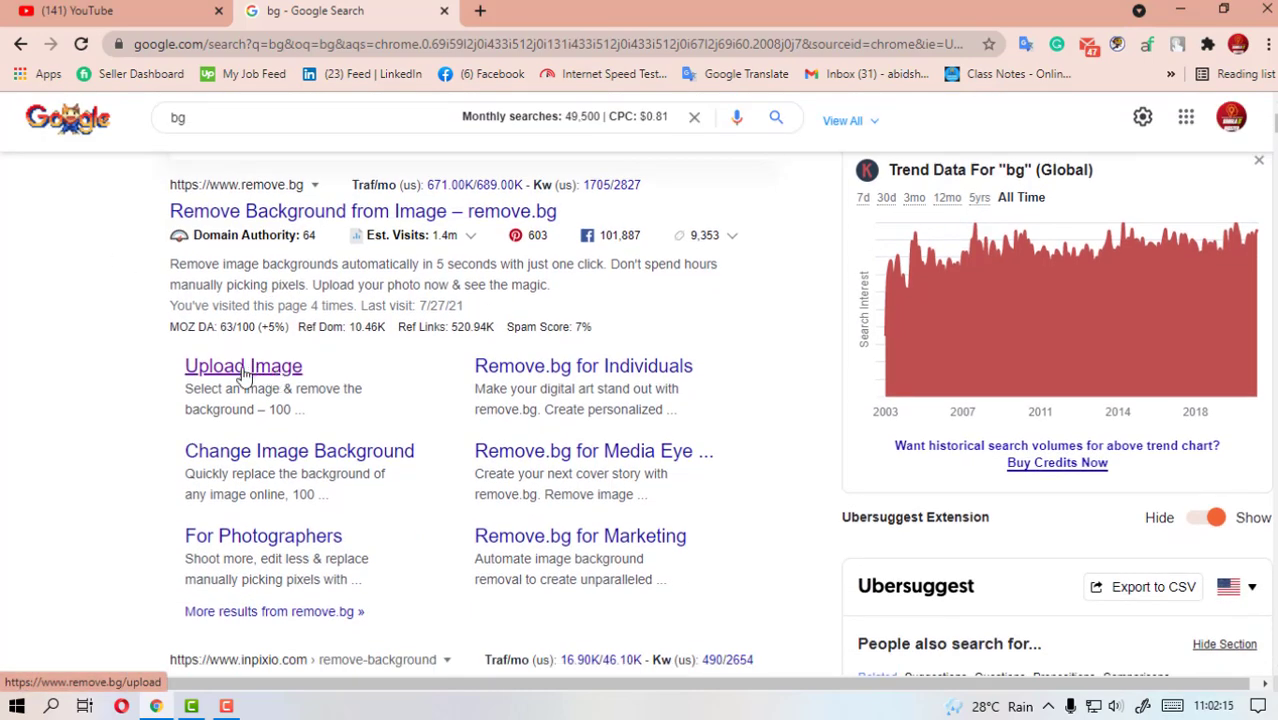
scroll(410, 375, "down", 1)
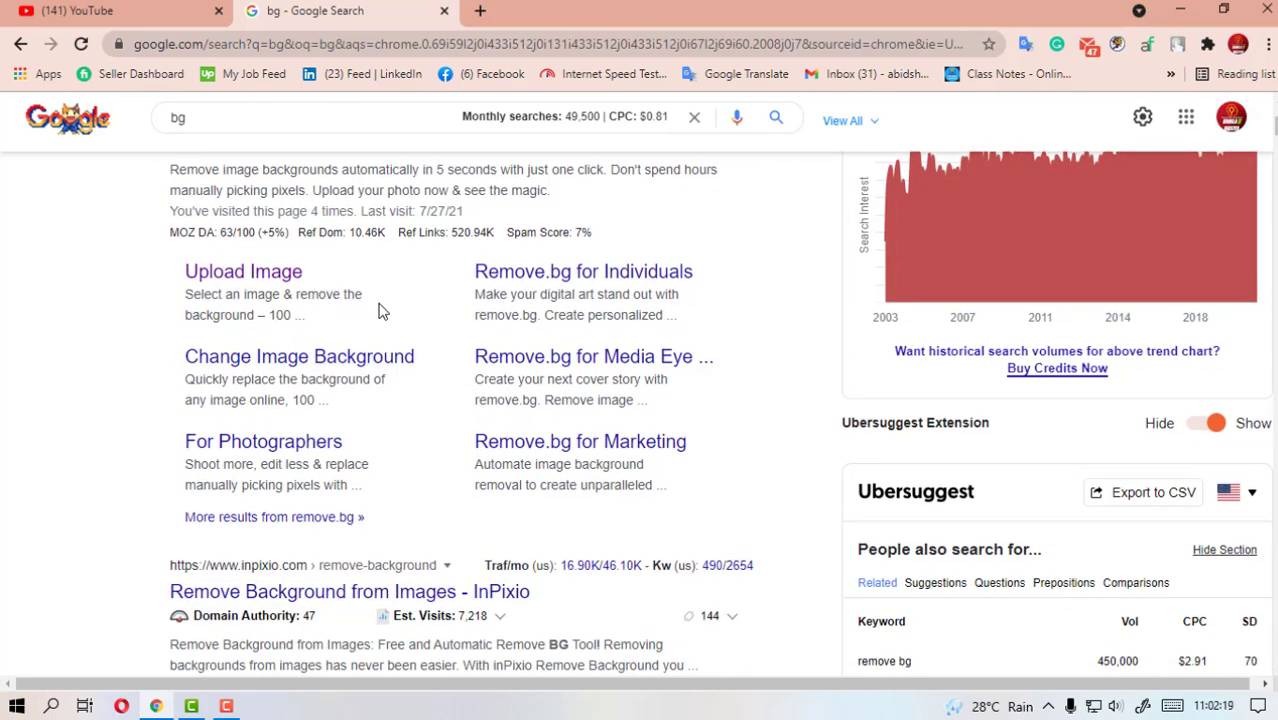
scroll(380, 312, "up", 1)
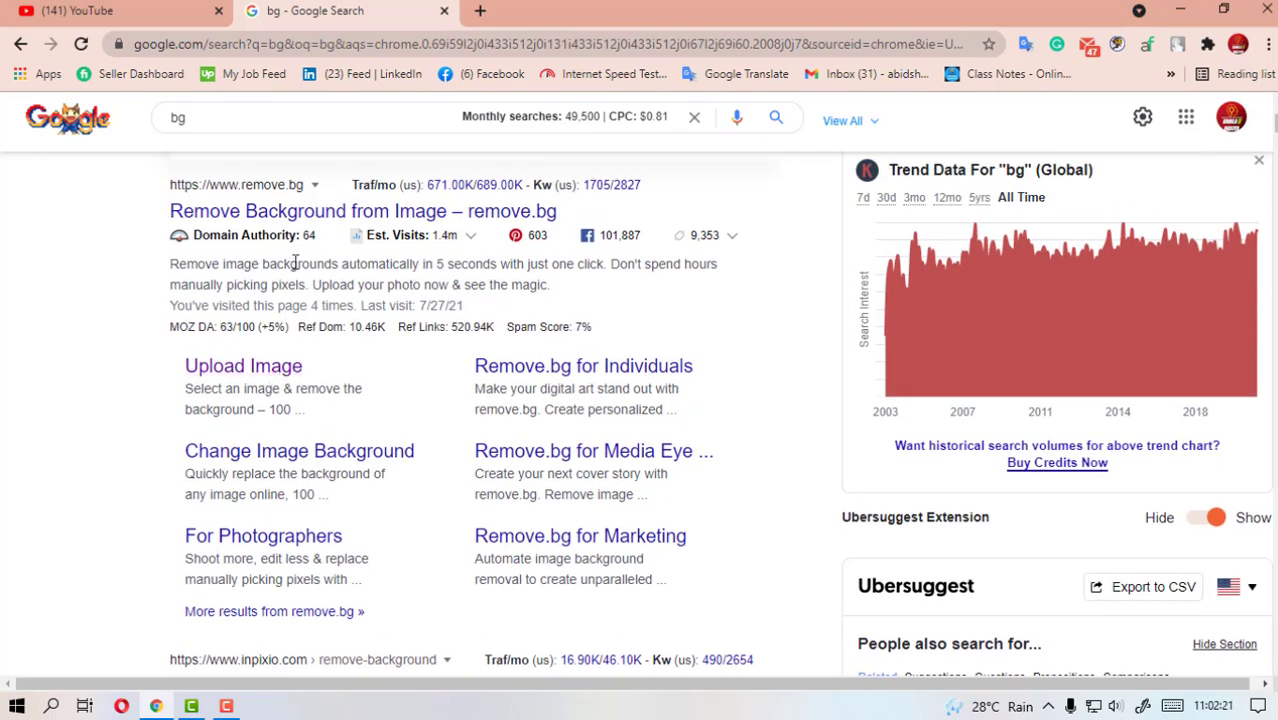
left_click(240, 372)
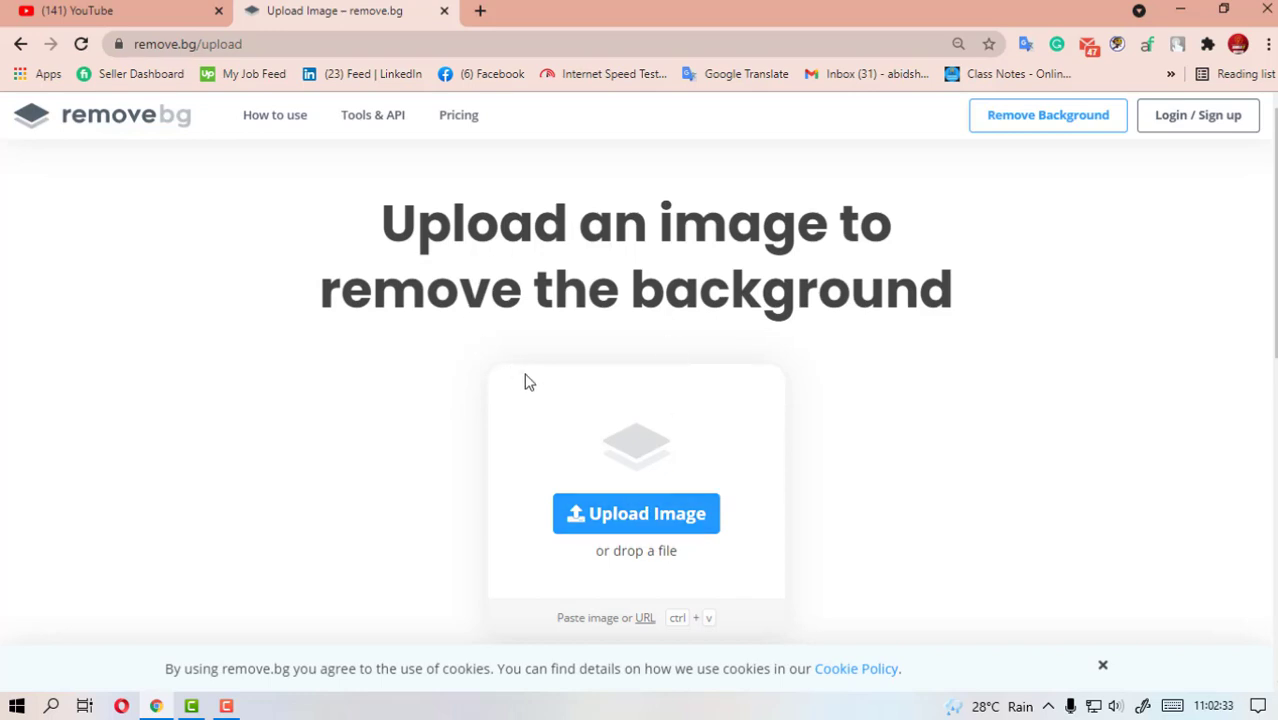
scroll(615, 388, "down", 2)
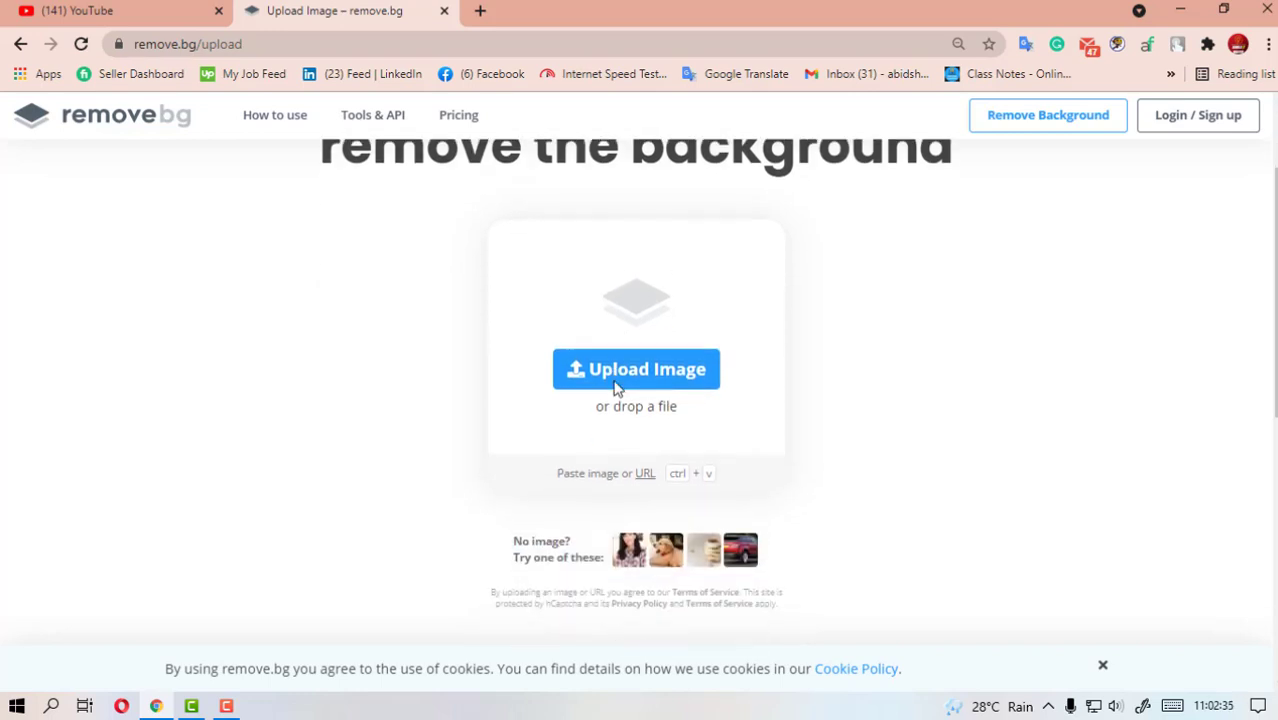
left_click(632, 322)
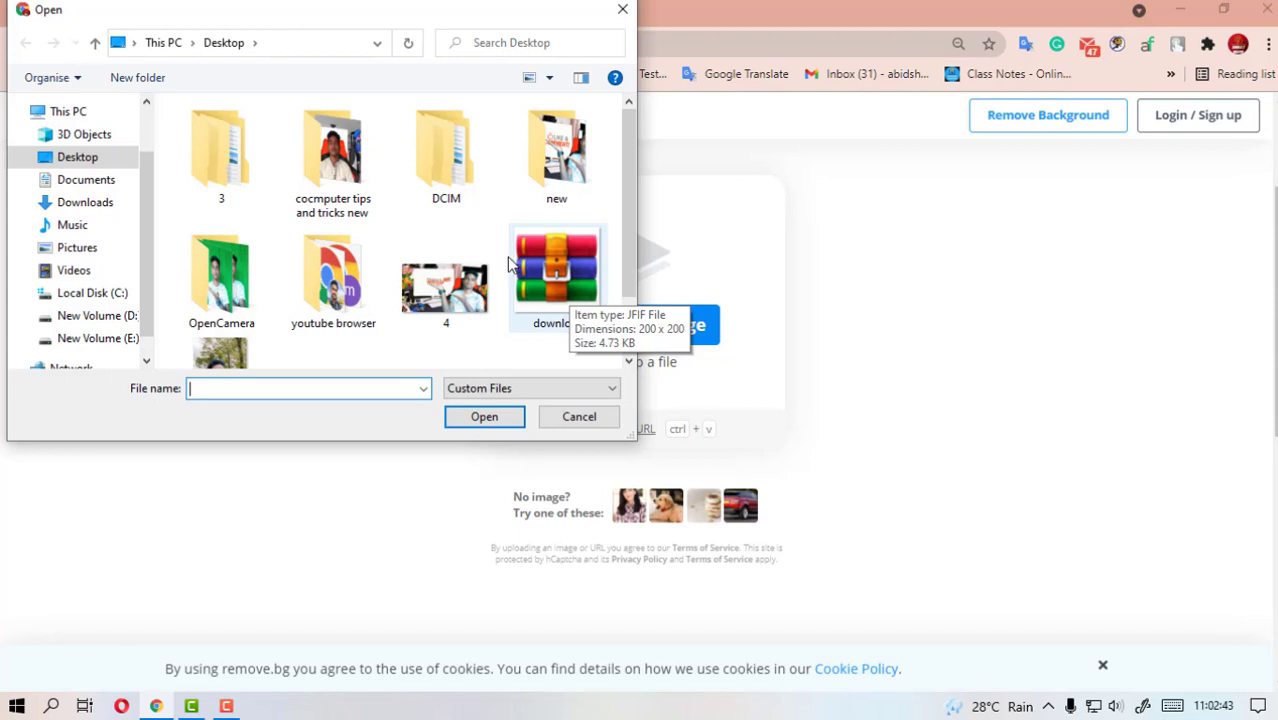
scroll(457, 232, "down", 1)
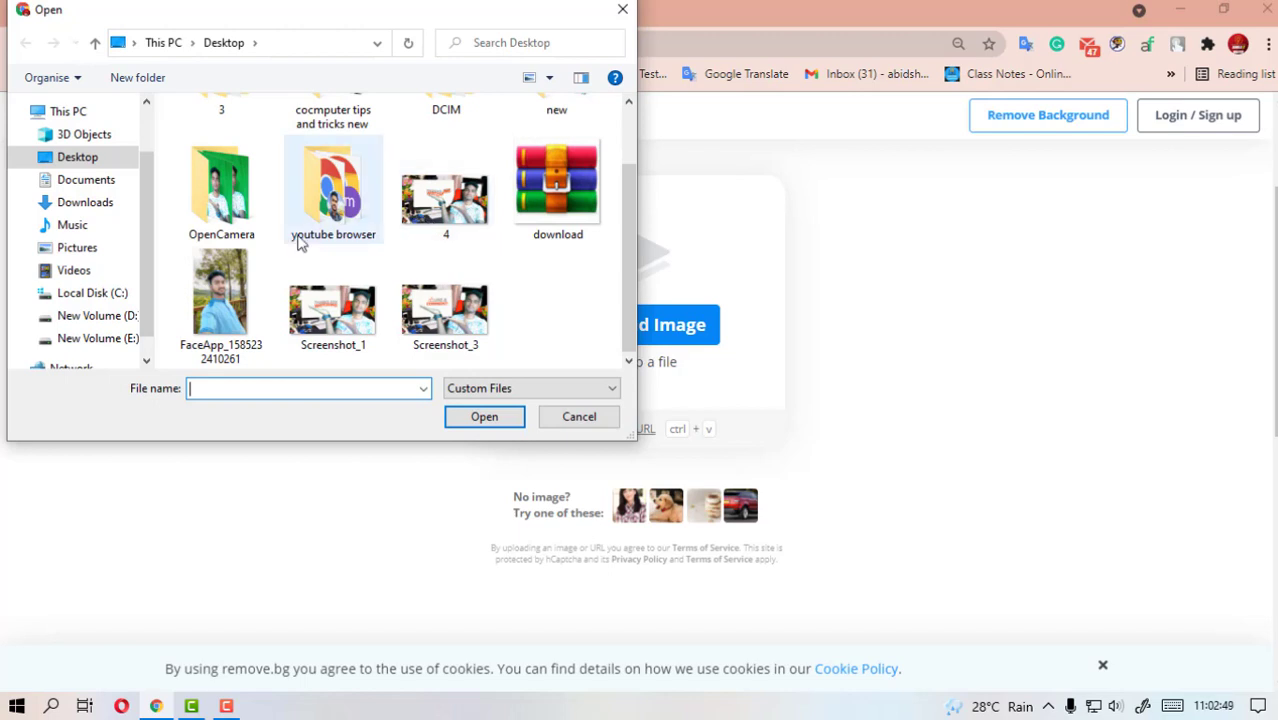
left_click(207, 300)
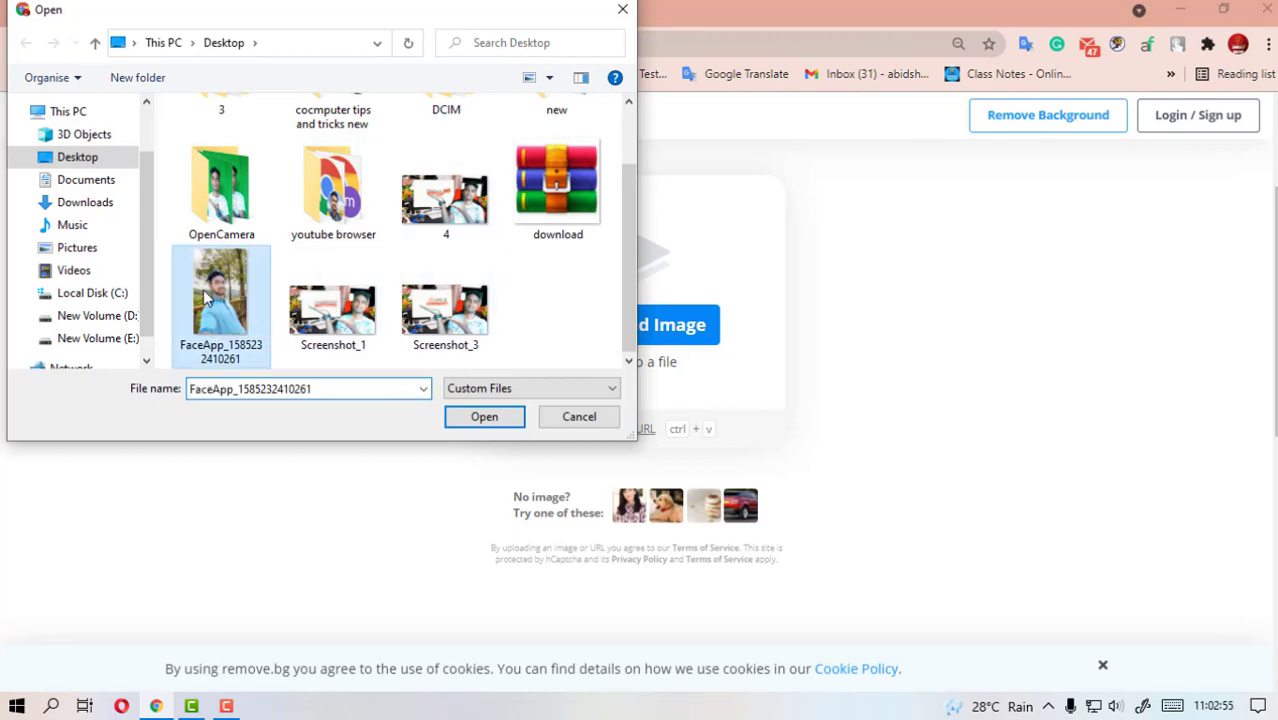
left_click(484, 417)
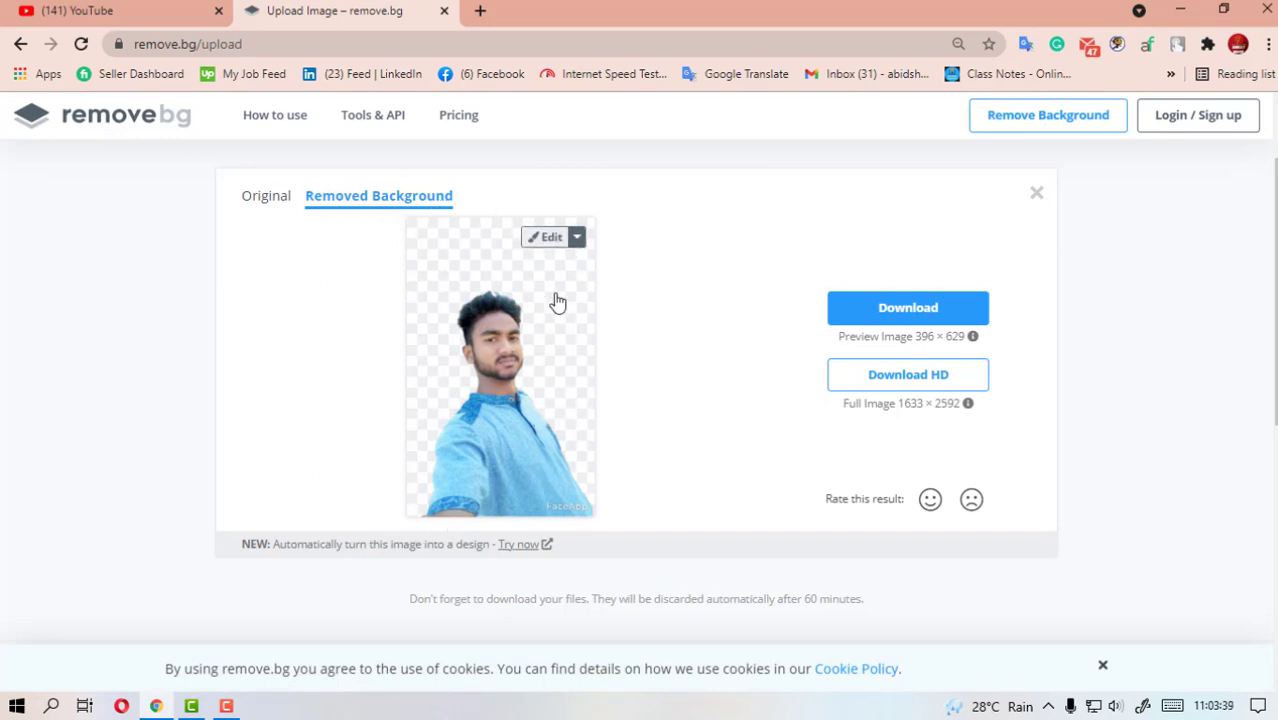
Step: Open the cutout for editing and try the original background with strong blur, lighter blur and no blur
left_click(547, 240)
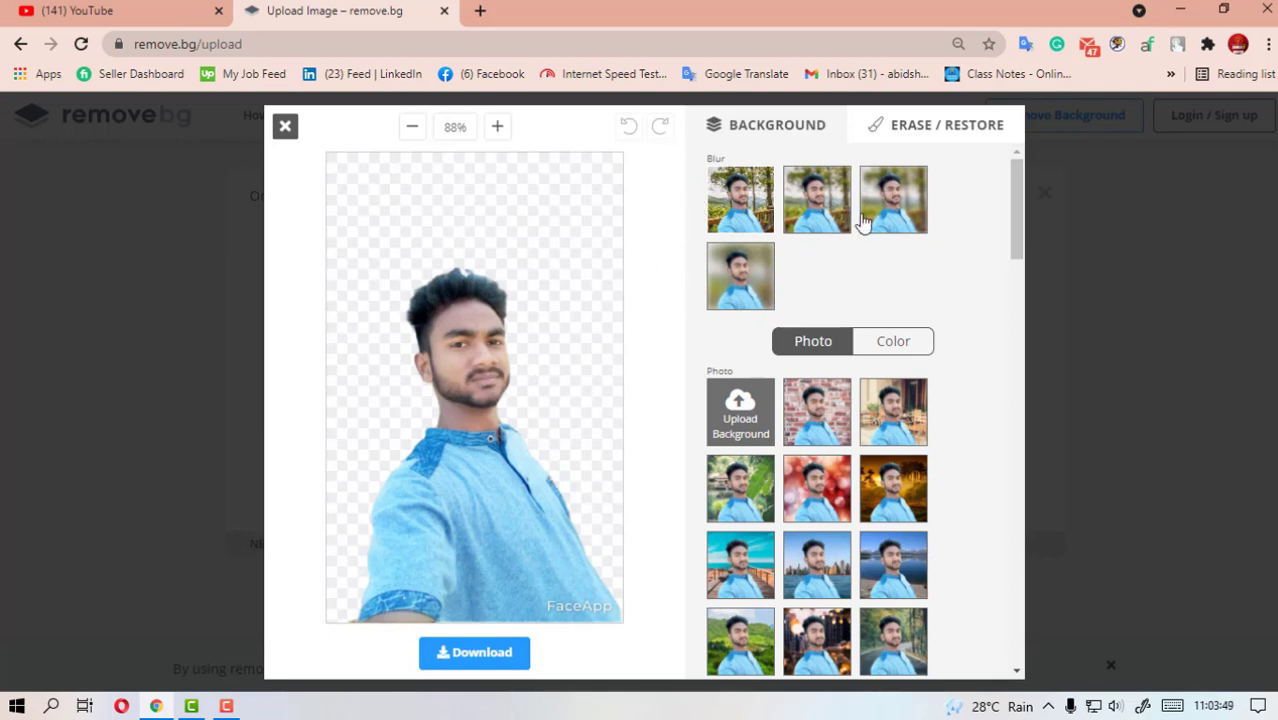
left_click(894, 211)
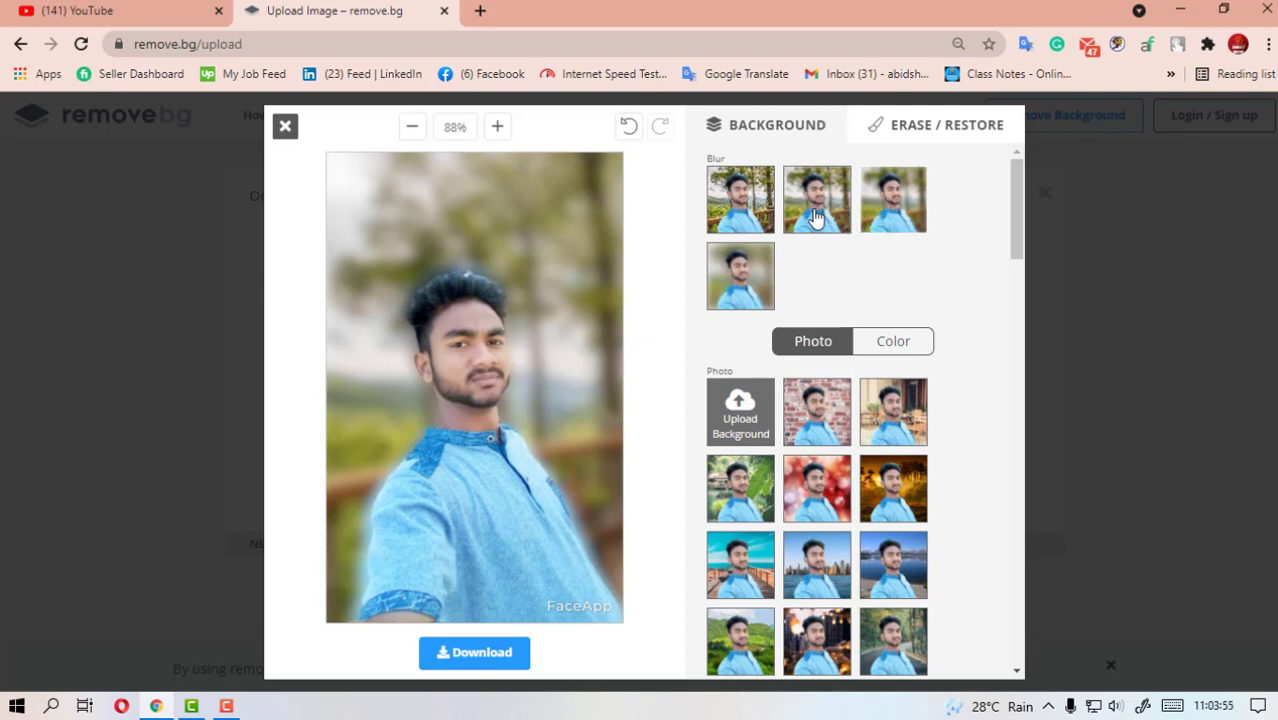
left_click(816, 218)
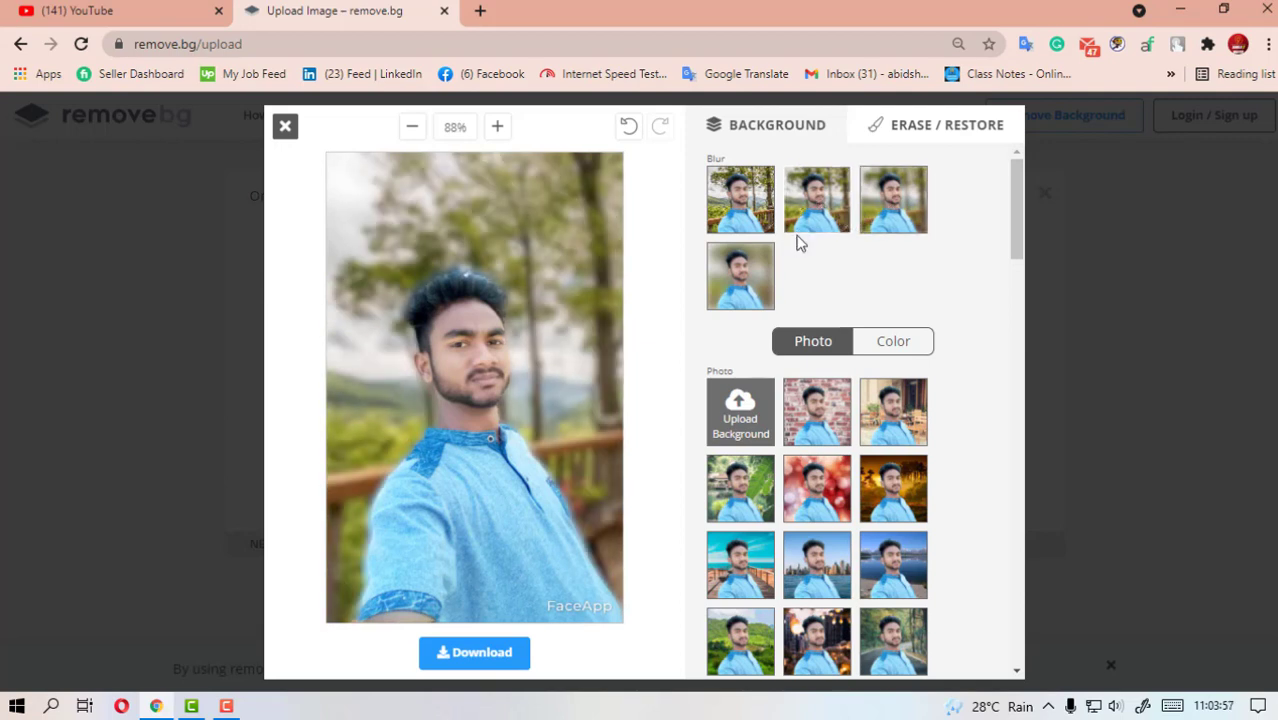
scroll(820, 430, "down", 2)
scroll(820, 430, "up", 2)
left_click(736, 209)
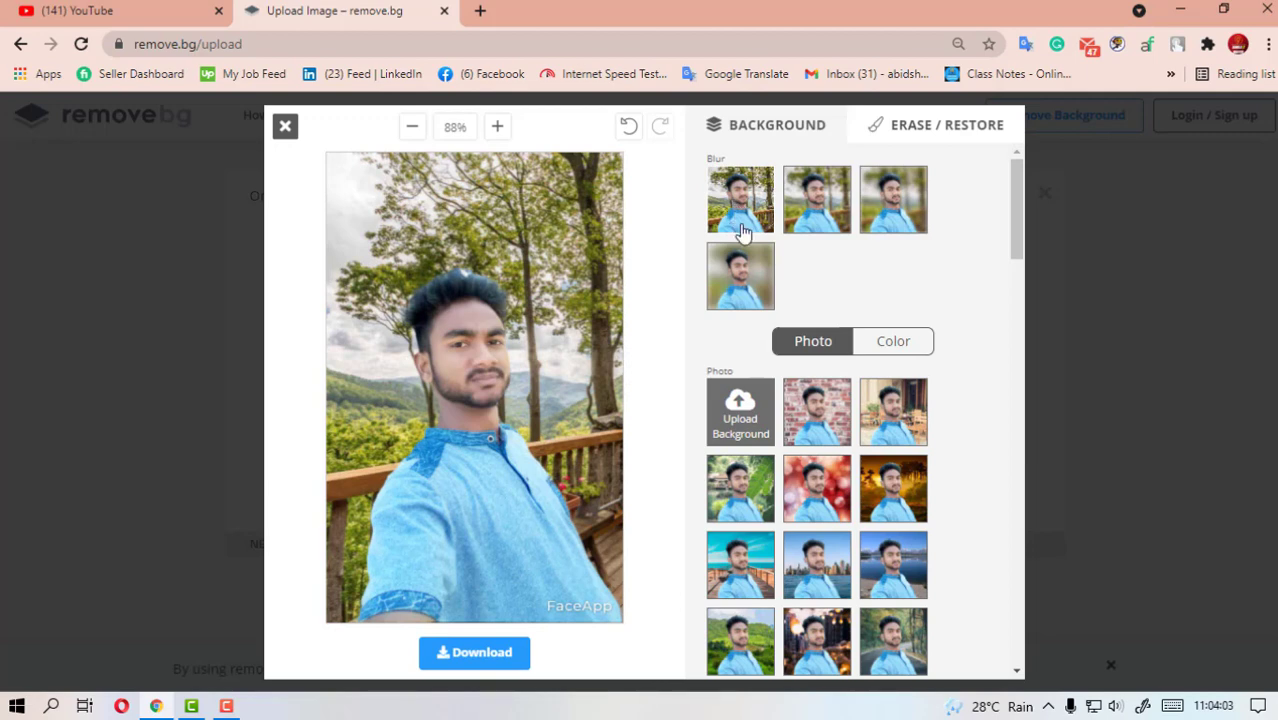
Step: Try the wooden-slat photo background, replacing it with the waterfront city skyline
scroll(740, 225, "down", 2)
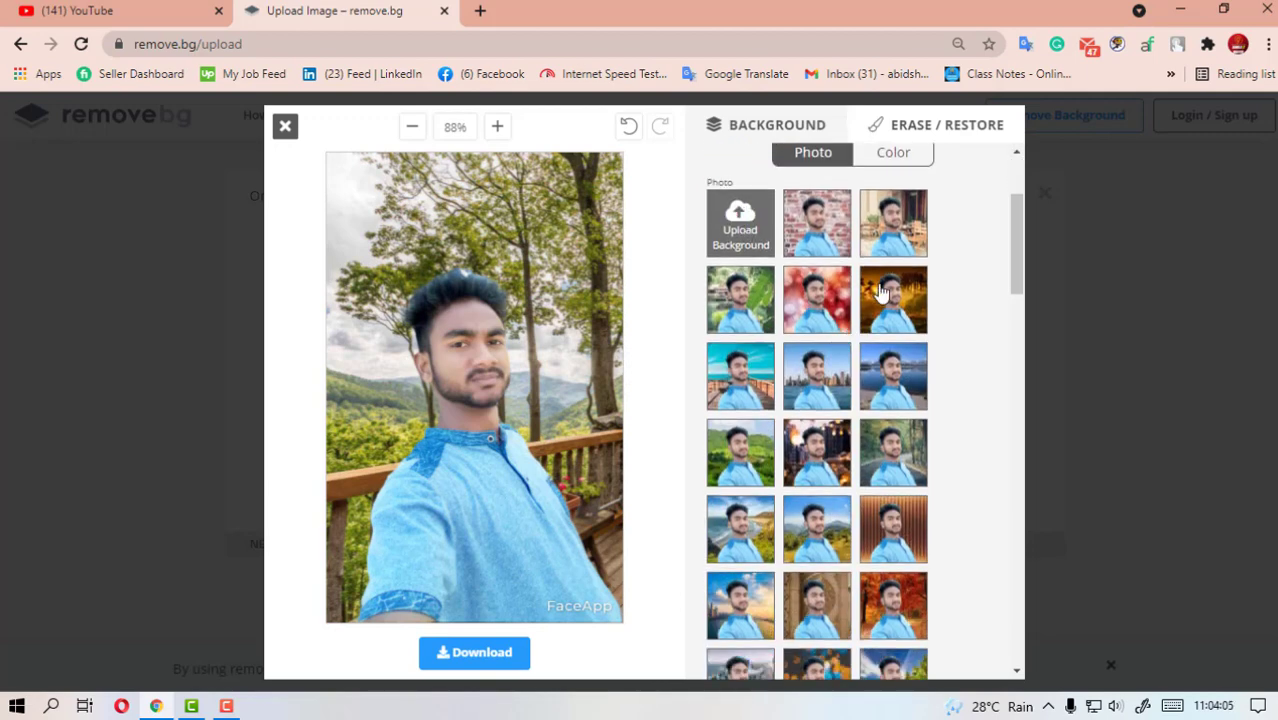
scroll(880, 298, "down", 1)
left_click(896, 442)
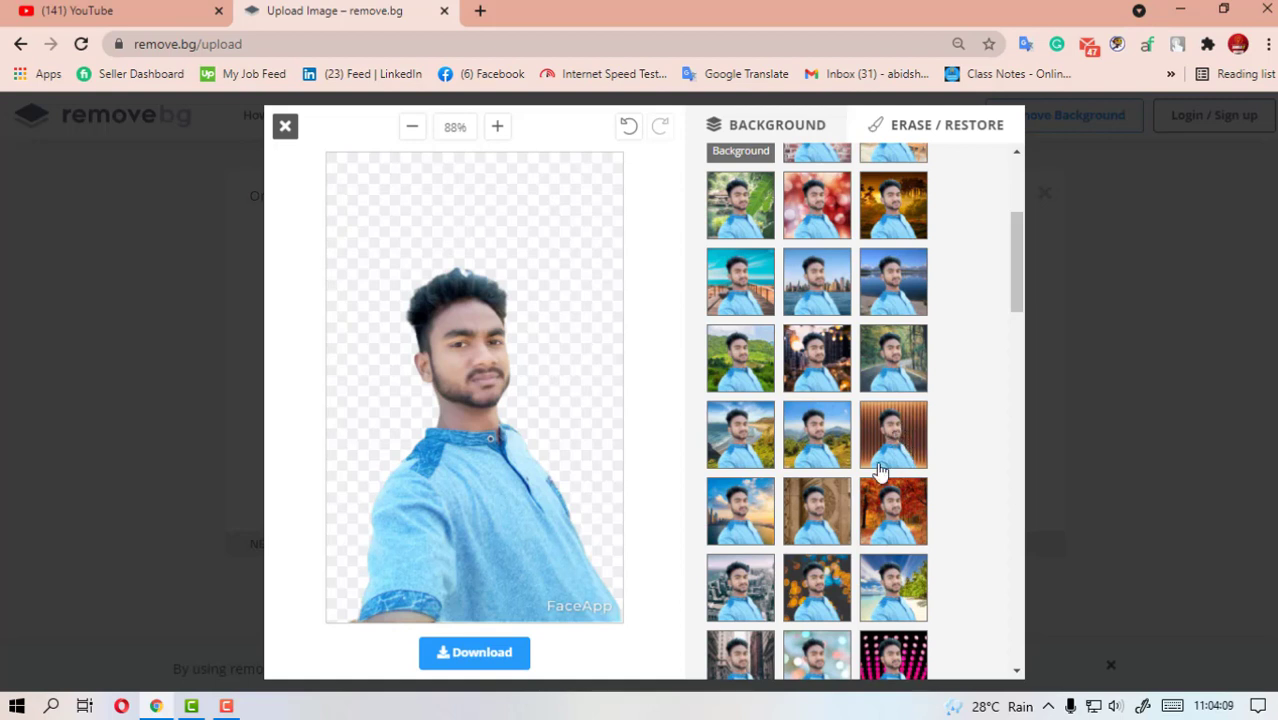
left_click(830, 314)
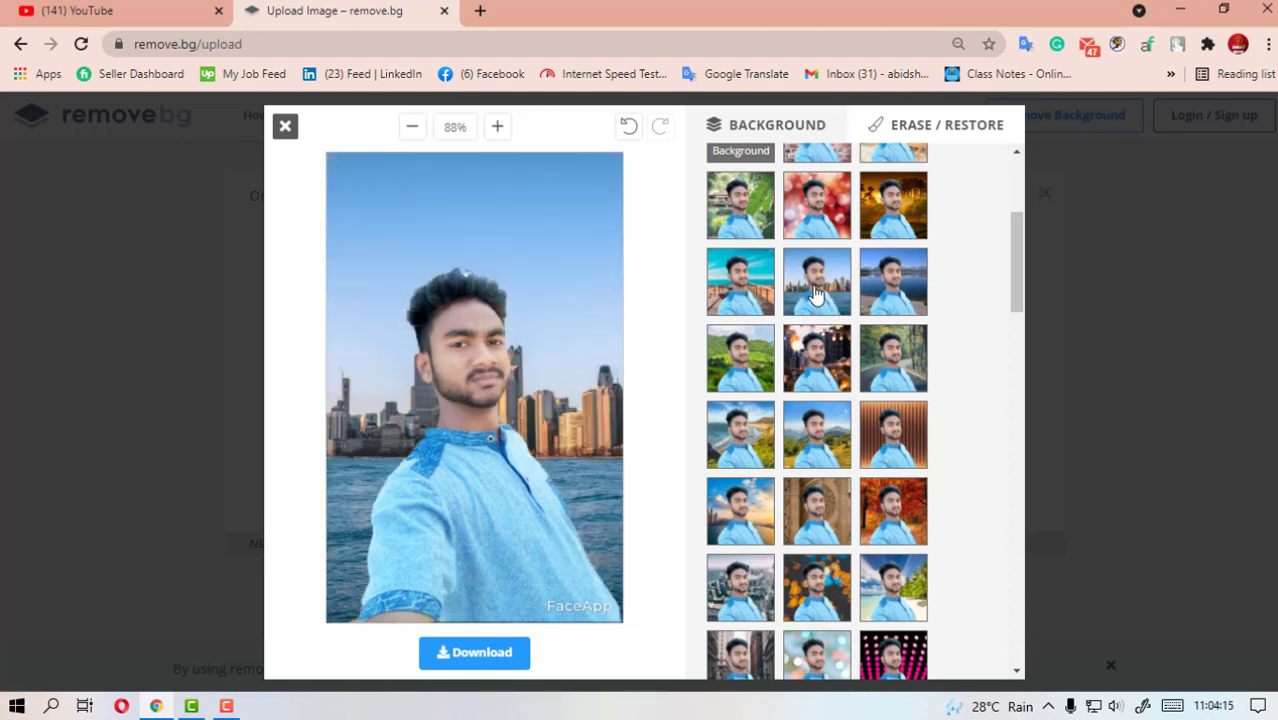
Step: Try the log cabin photo background behind the portrait and undo it to return to the city skyline
scroll(828, 298, "down", 2)
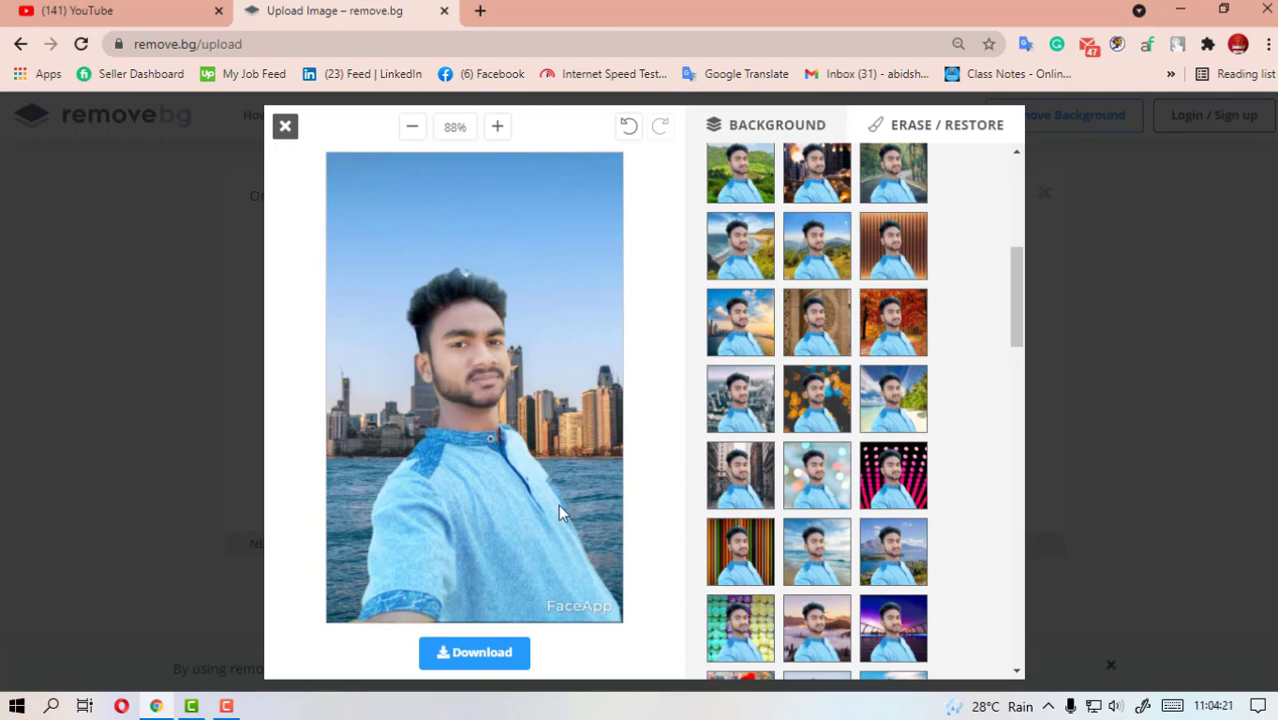
scroll(792, 554, "down", 3)
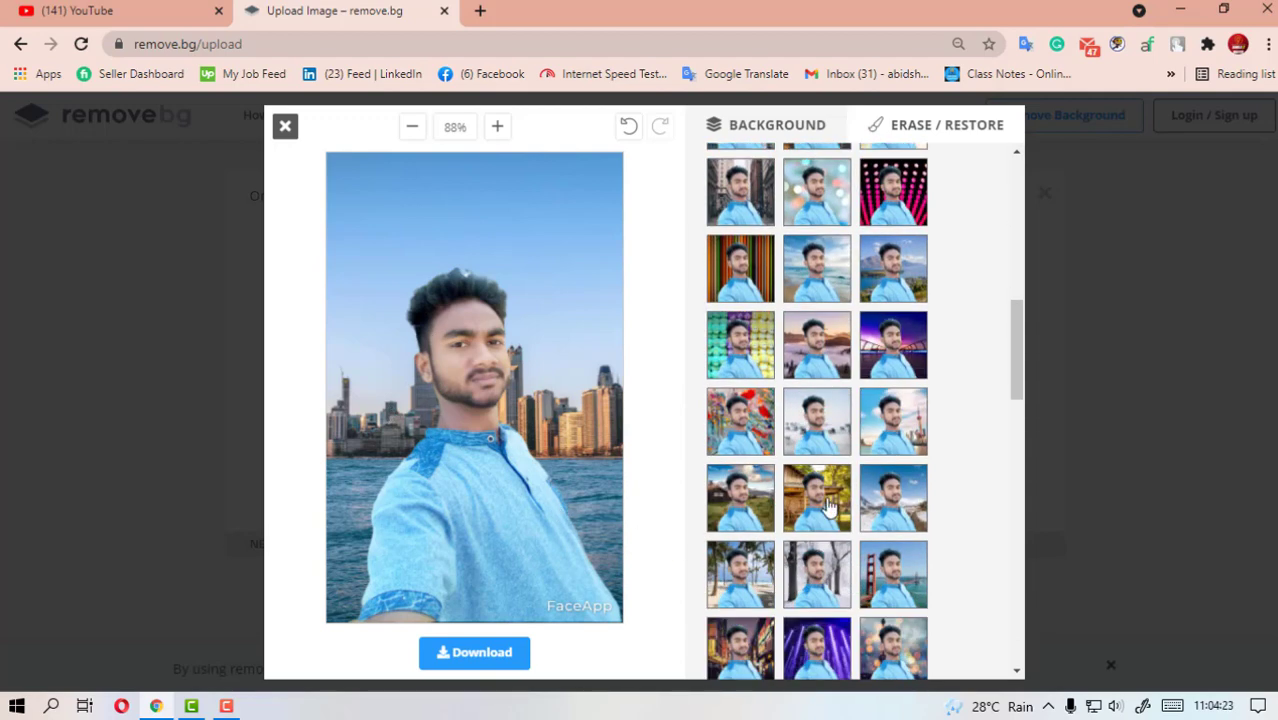
left_click(830, 508)
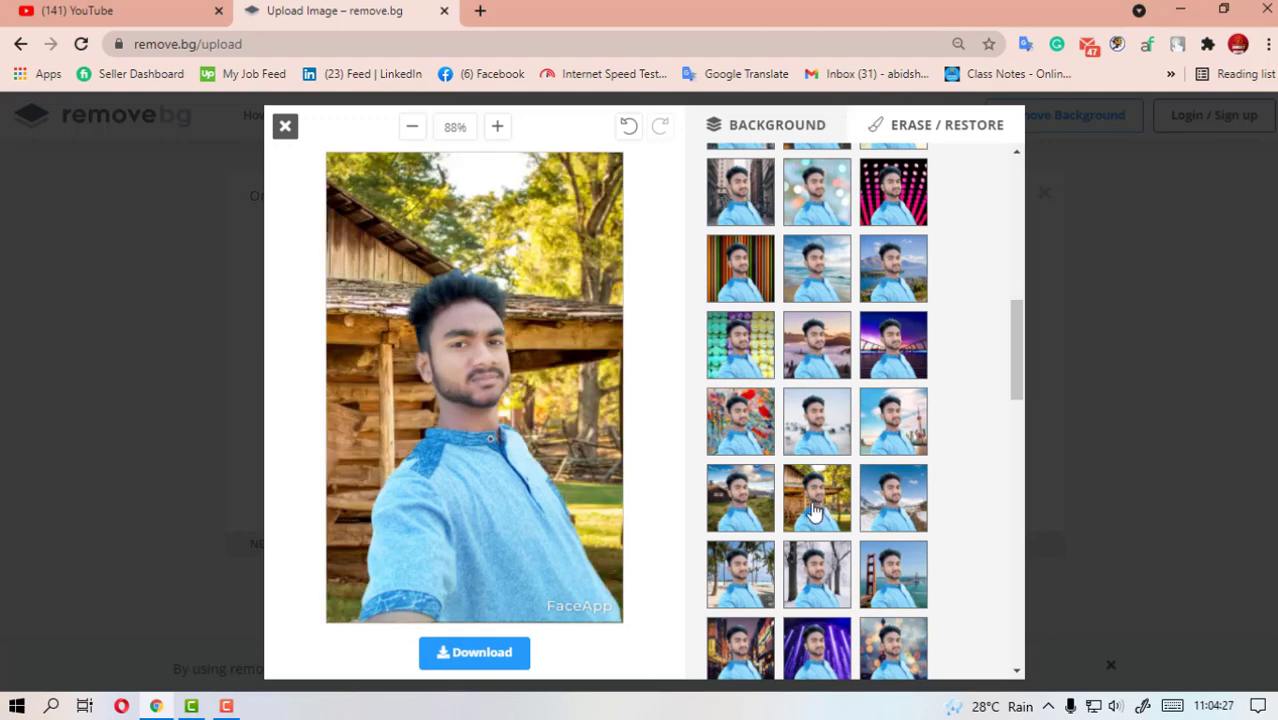
scroll(830, 502, "down", 4)
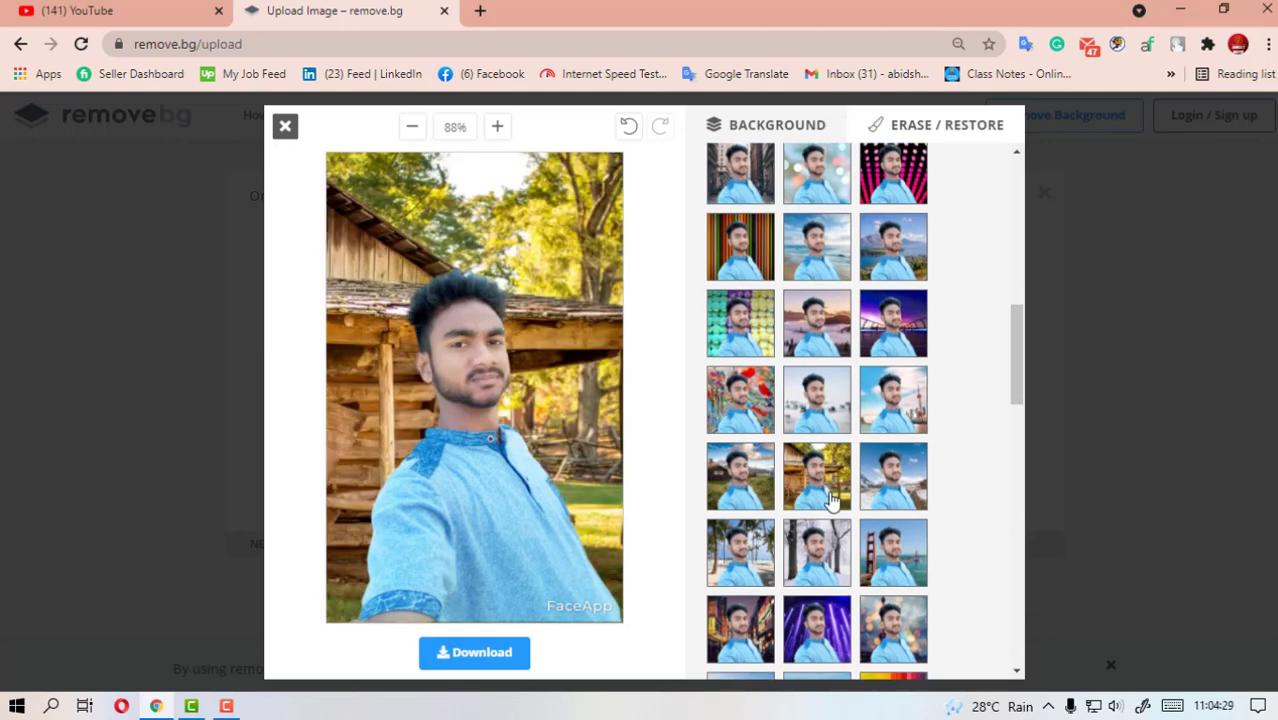
scroll(830, 502, "up", 10)
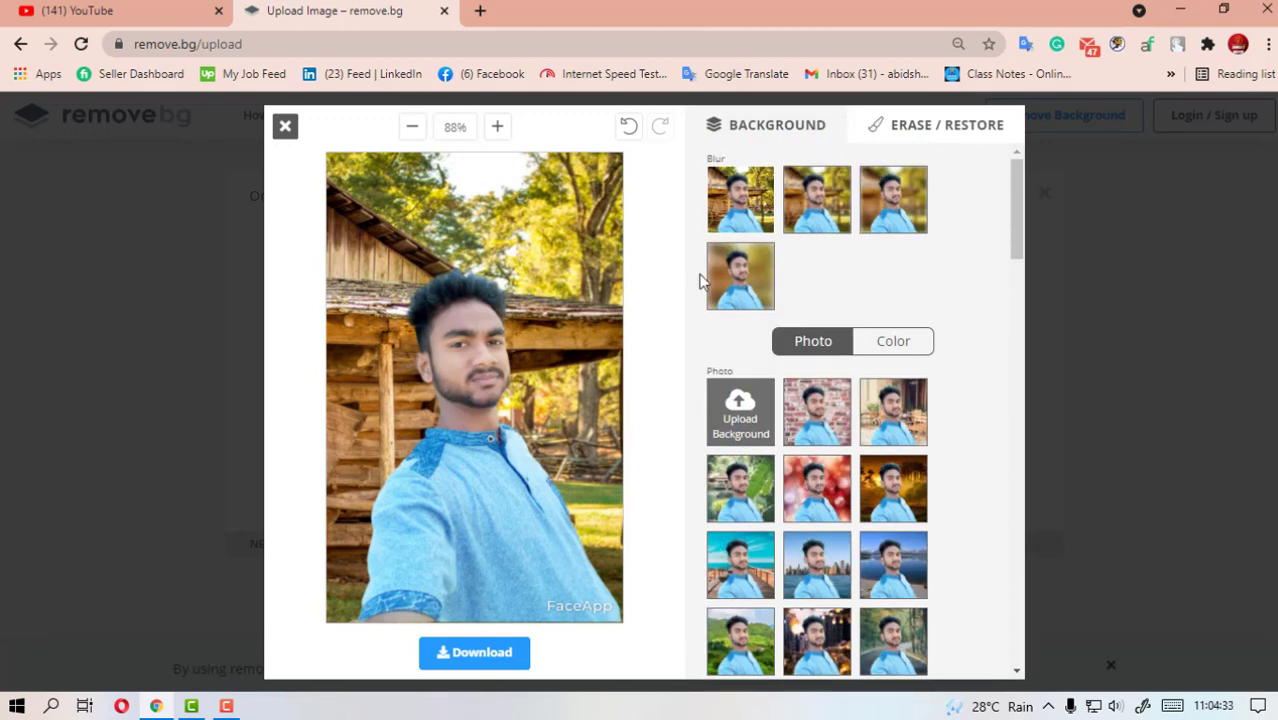
left_click(628, 128)
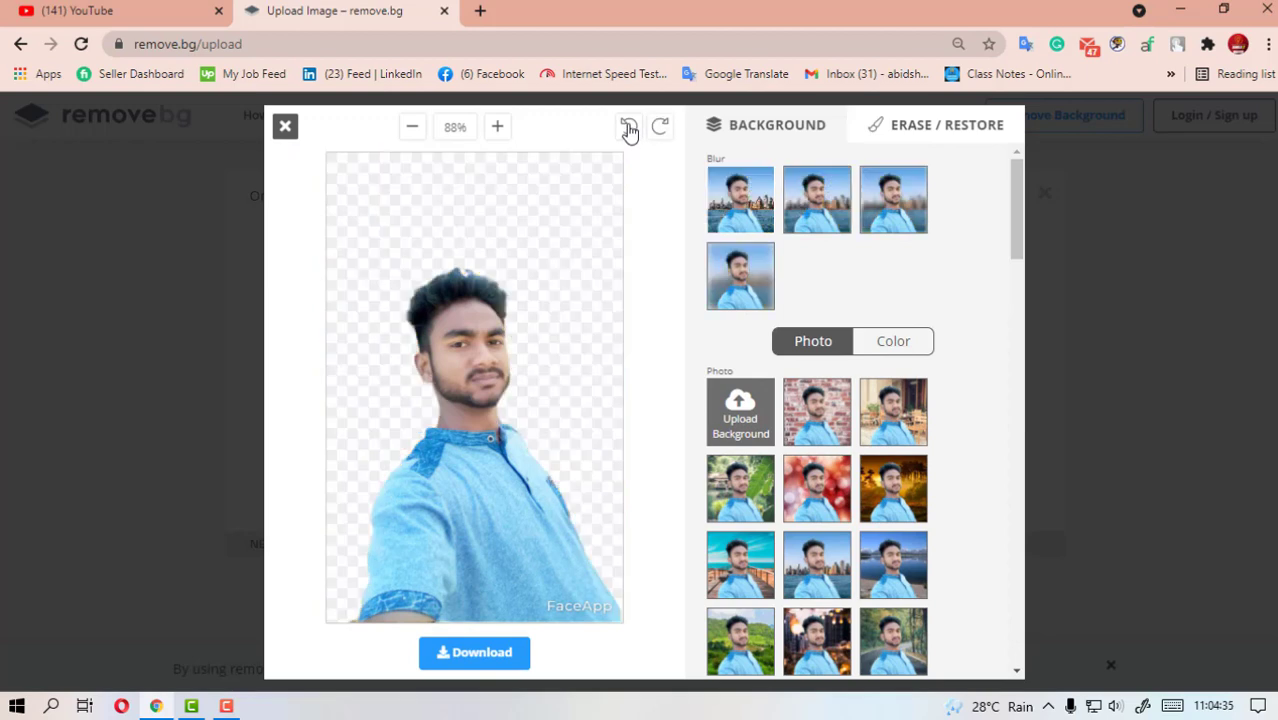
left_click(628, 128)
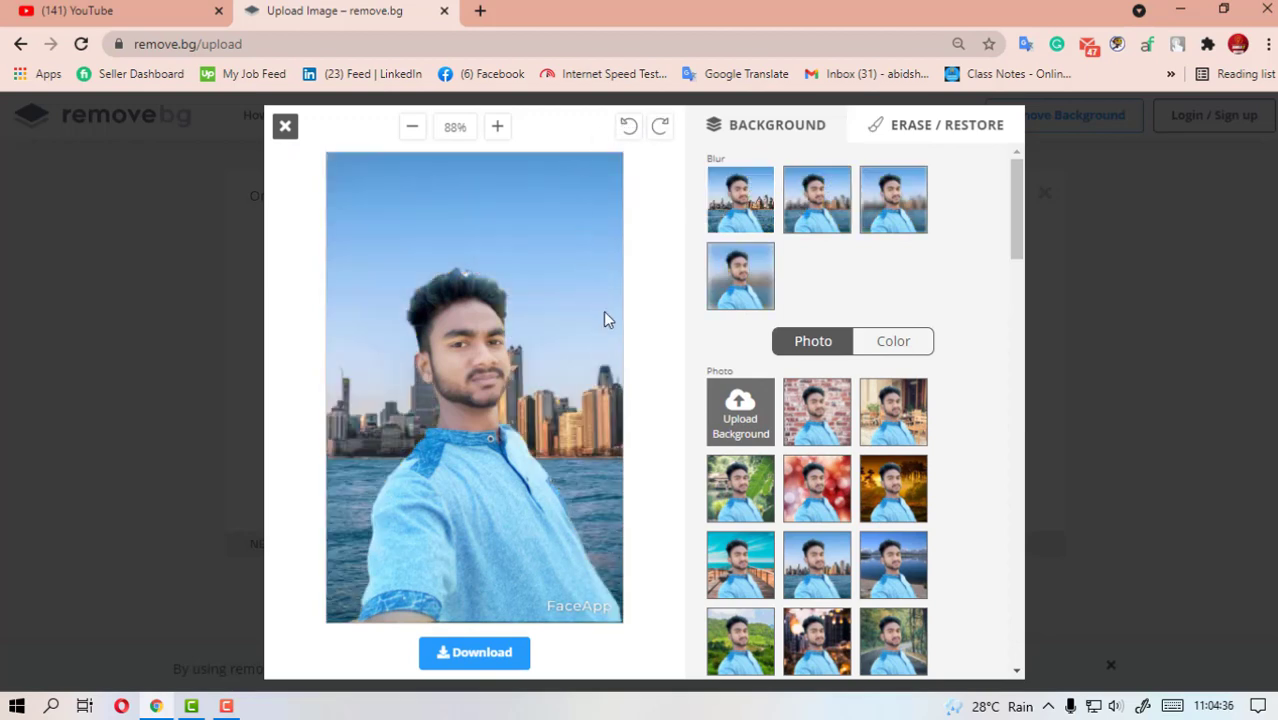
Step: Try the Erase brush on the sky beside the head and increase the brush size to slightly over half
left_click(903, 132)
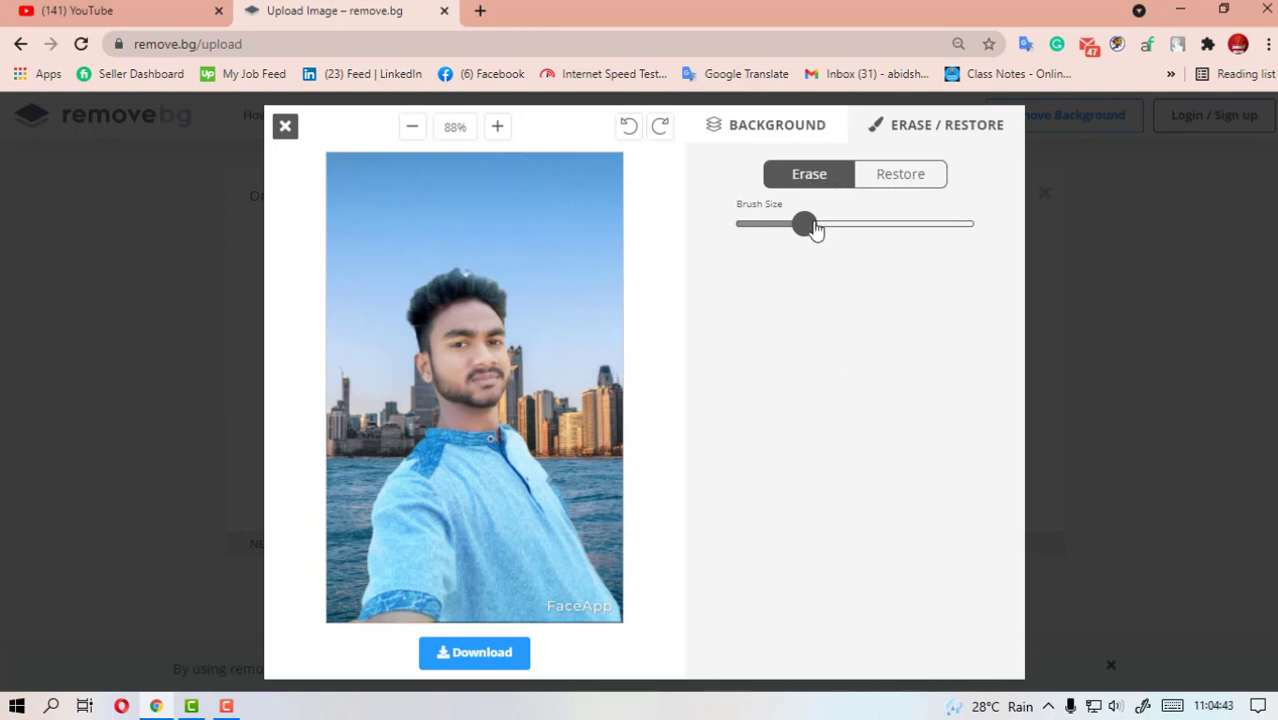
mouse_move(816, 228)
left_mouse_down()
mouse_move(933, 228)
mouse_move(830, 225)
left_mouse_up()
left_click_drag(590, 217, 559, 217)
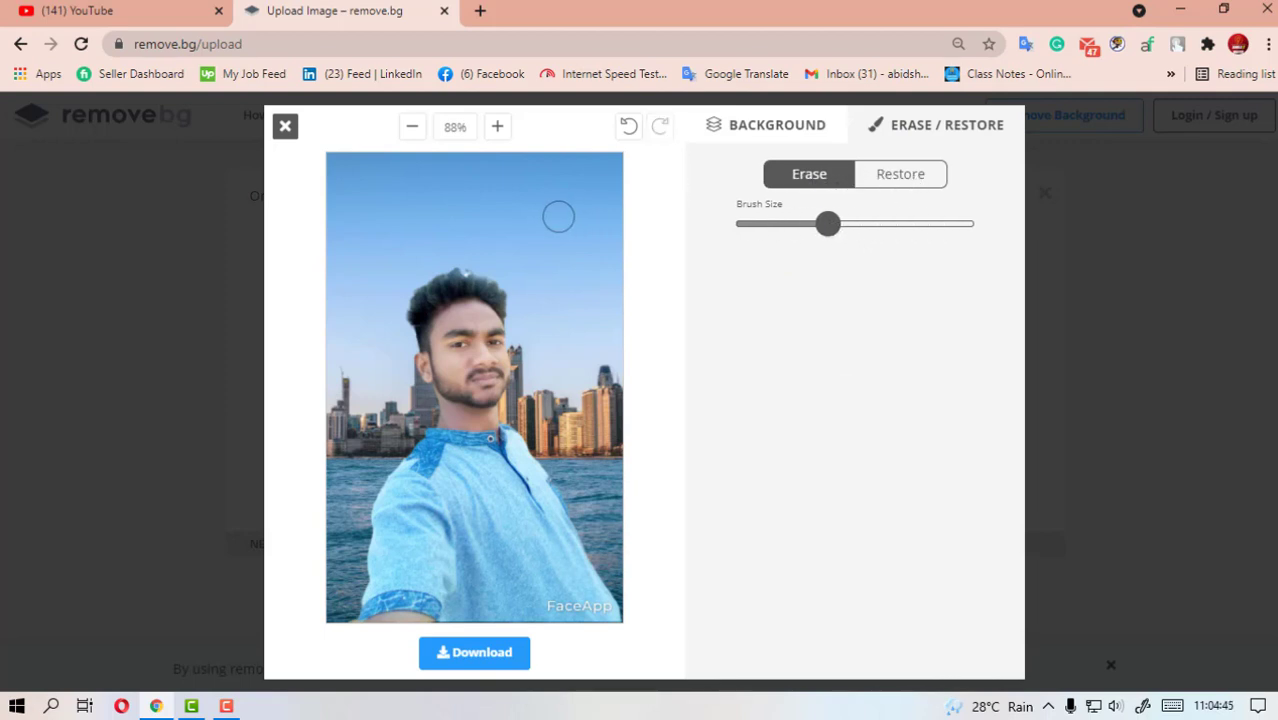
mouse_move(830, 228)
left_mouse_down()
mouse_move(933, 228)
mouse_move(770, 230)
mouse_move(866, 232)
left_mouse_up()
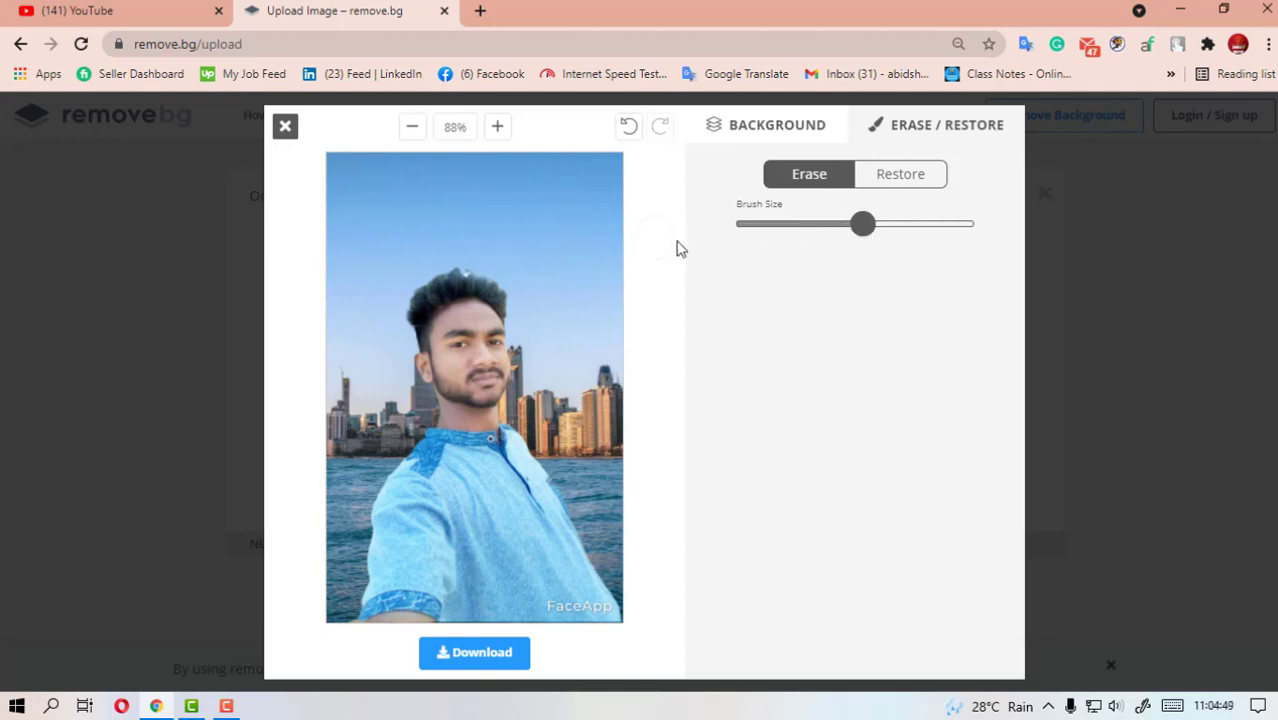
Step: Paint the original trees and sky back around the head with the Restore brush, and close the editor without downloading
left_click(903, 190)
mouse_move(536, 204)
left_mouse_down()
mouse_move(619, 301)
mouse_move(602, 158)
mouse_move(446, 177)
mouse_move(644, 193)
mouse_move(634, 163)
mouse_move(335, 174)
mouse_move(298, 188)
mouse_move(355, 215)
mouse_move(352, 250)
mouse_move(393, 308)
mouse_move(375, 379)
mouse_move(446, 313)
mouse_move(350, 296)
mouse_move(502, 302)
mouse_move(616, 412)
mouse_move(496, 336)
mouse_move(498, 352)
mouse_move(583, 367)
mouse_move(606, 390)
mouse_move(748, 308)
mouse_move(822, 232)
left_mouse_up()
left_click(780, 290)
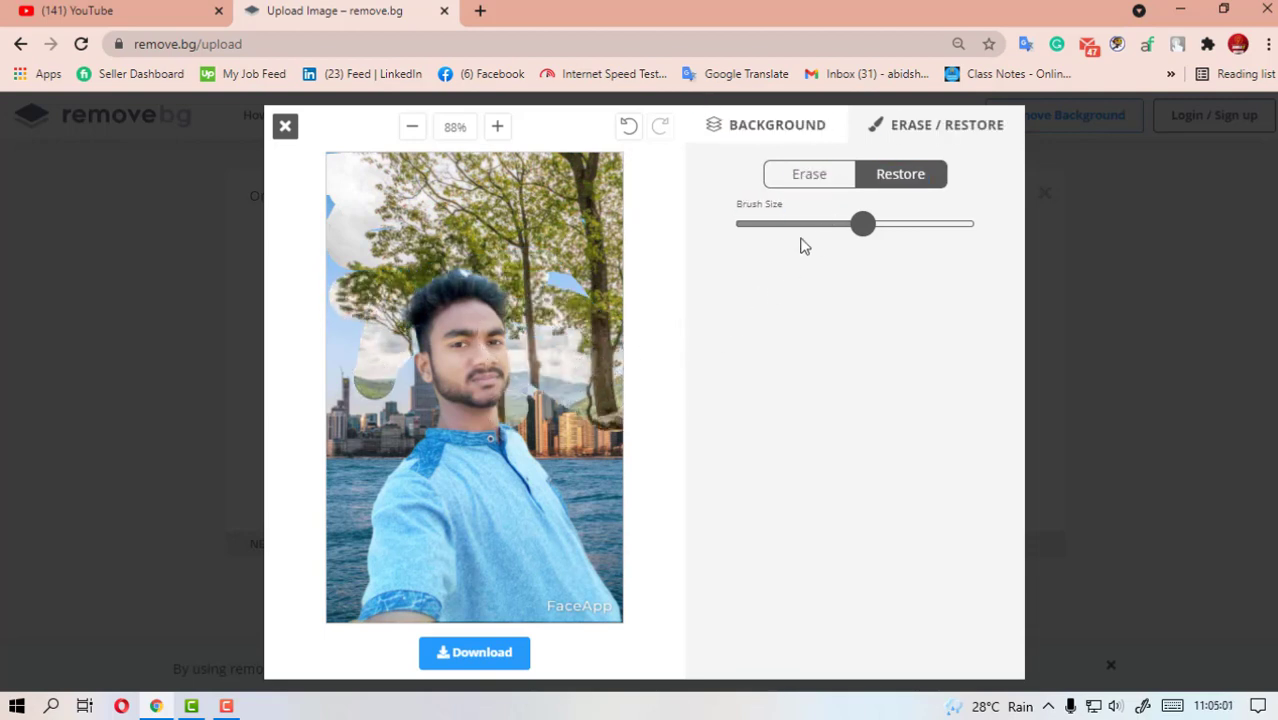
left_click(284, 127)
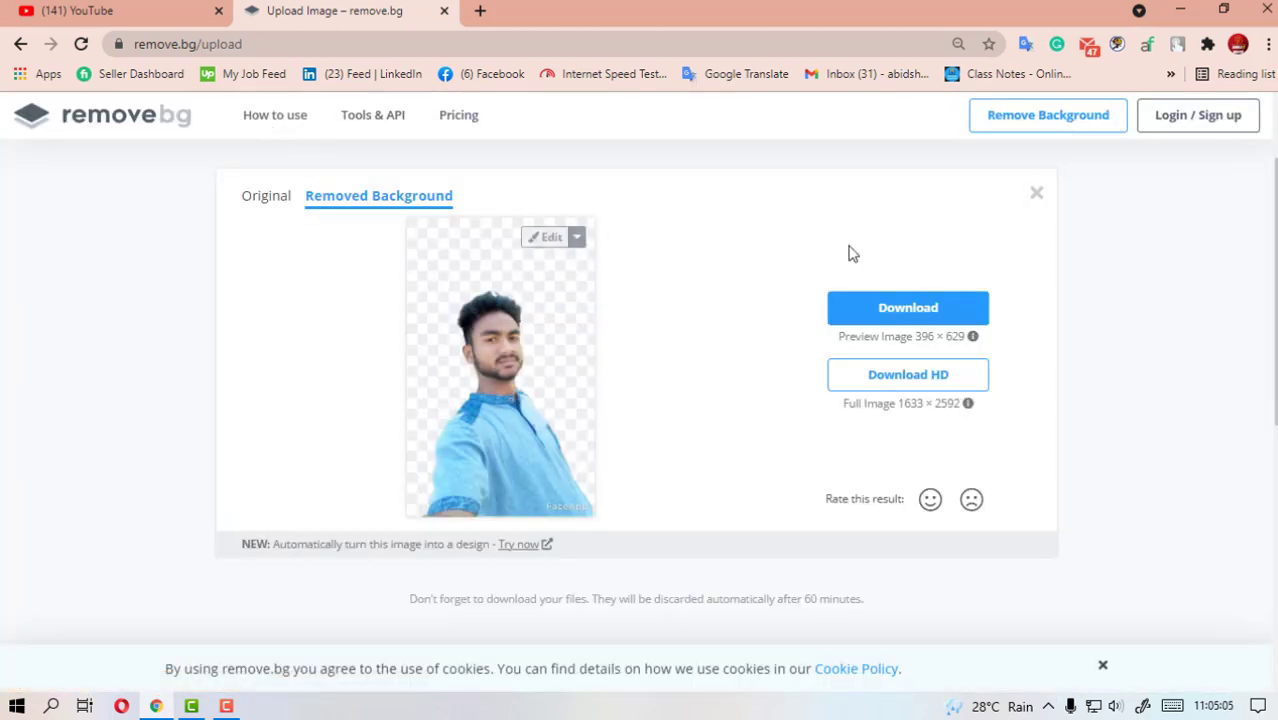
Step: Download the background-free portrait at the 396 × 629 preview size
scroll(534, 345, "down", 3)
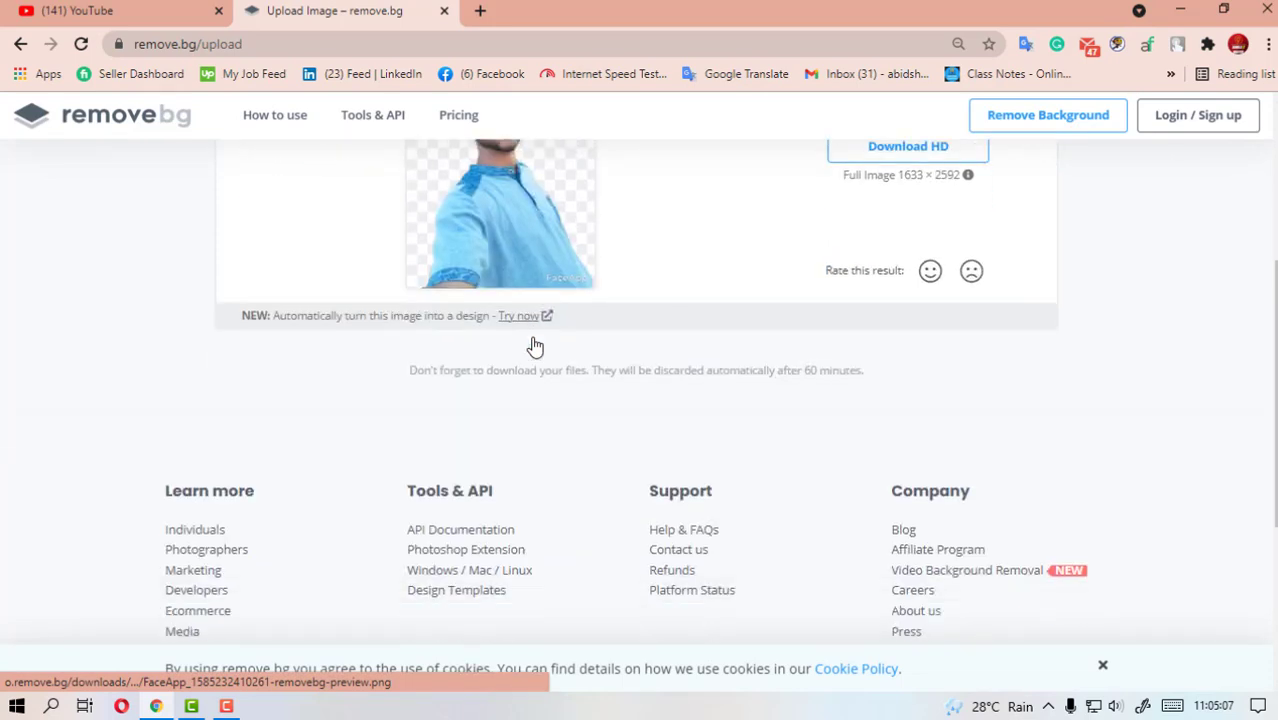
scroll(534, 346, "up", 3)
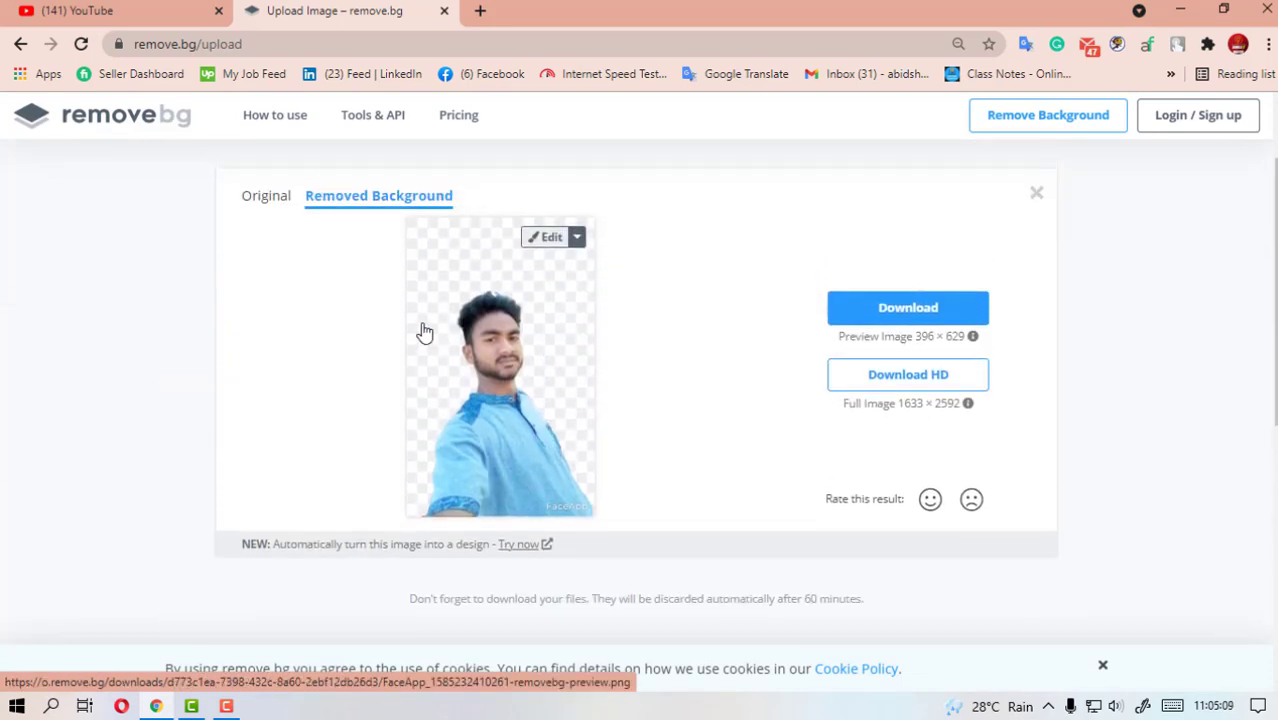
left_click(914, 309)
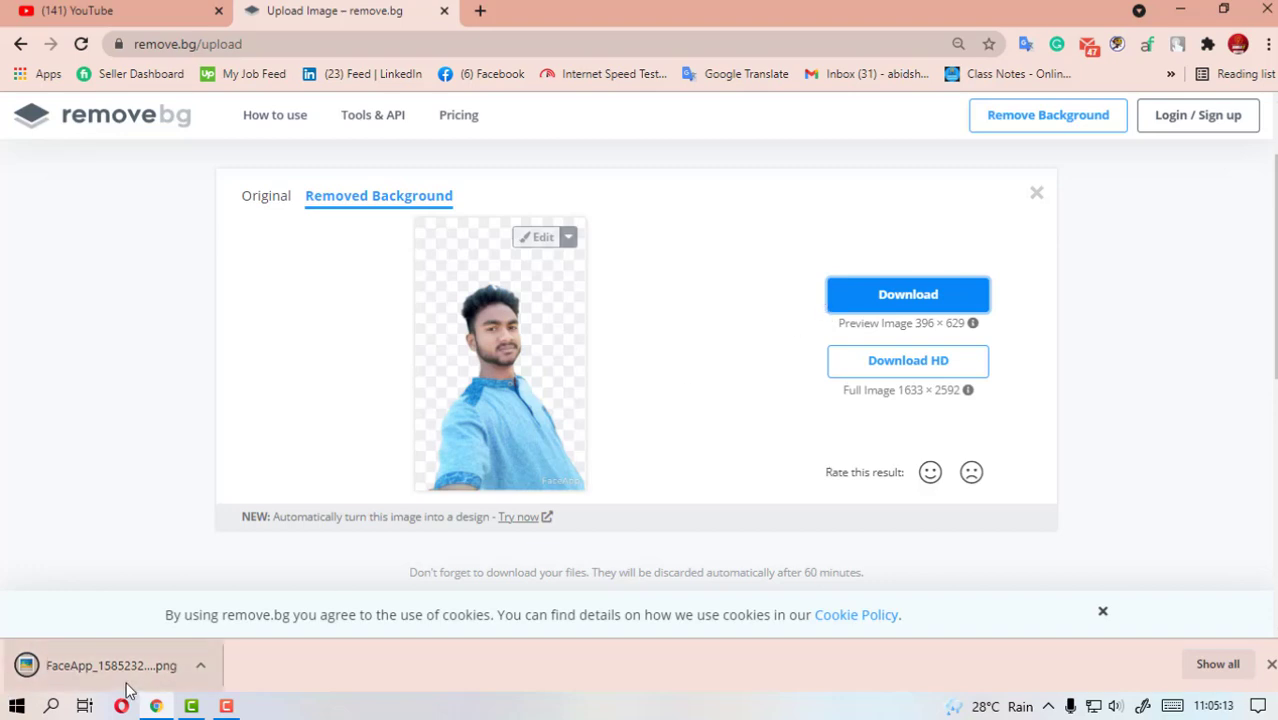
Step: Open the downloaded PNG in the image viewer and examine the cutout's edges around the hair and face
left_click(100, 673)
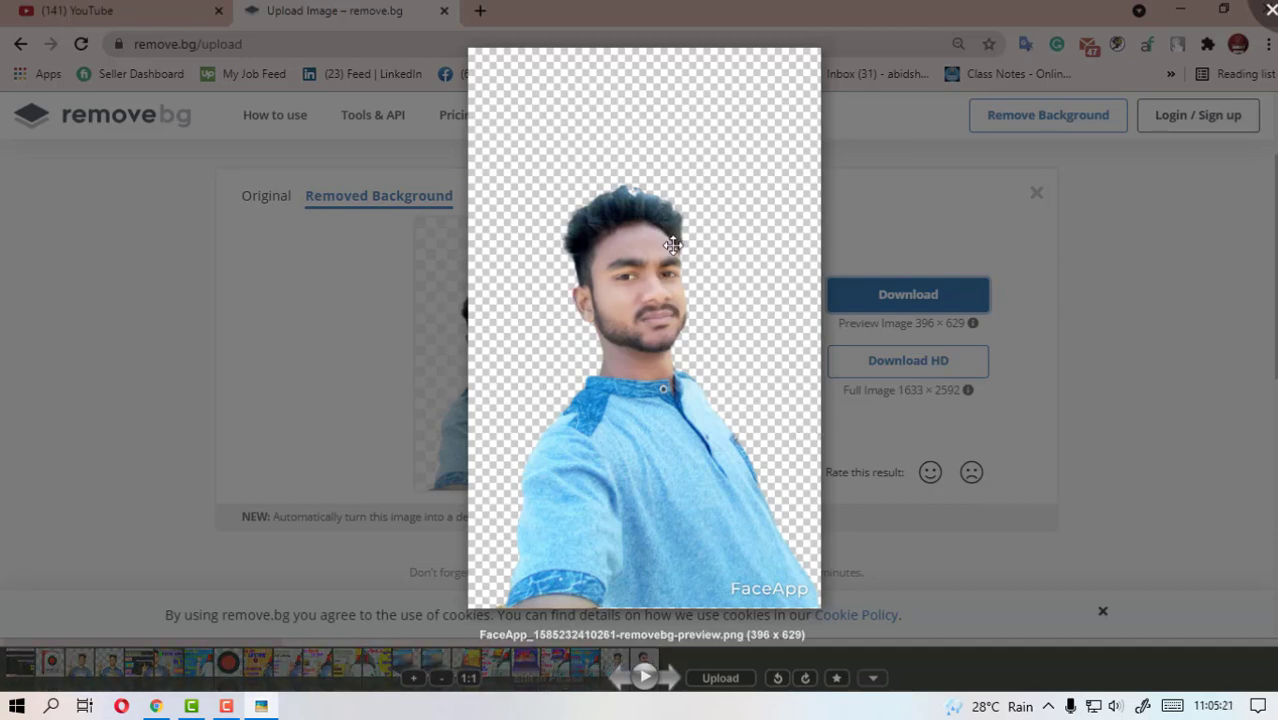
scroll(672, 244, "up", 5)
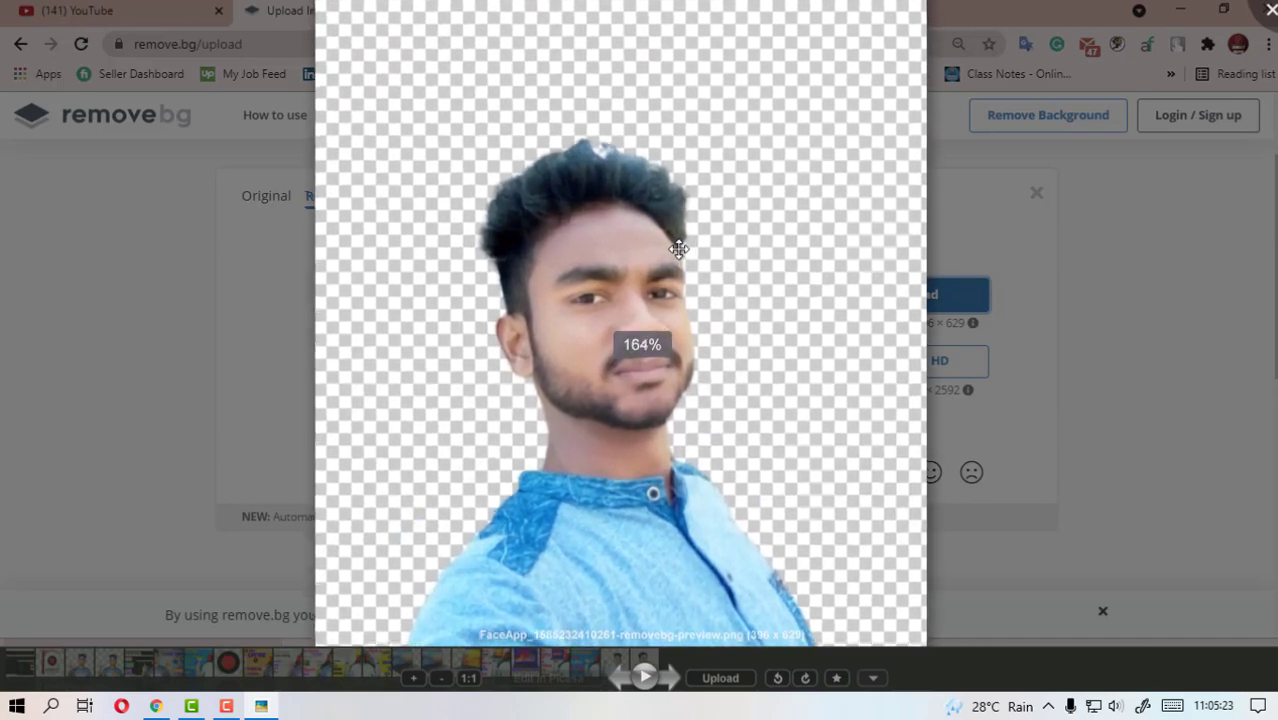
scroll(679, 248, "down", 4)
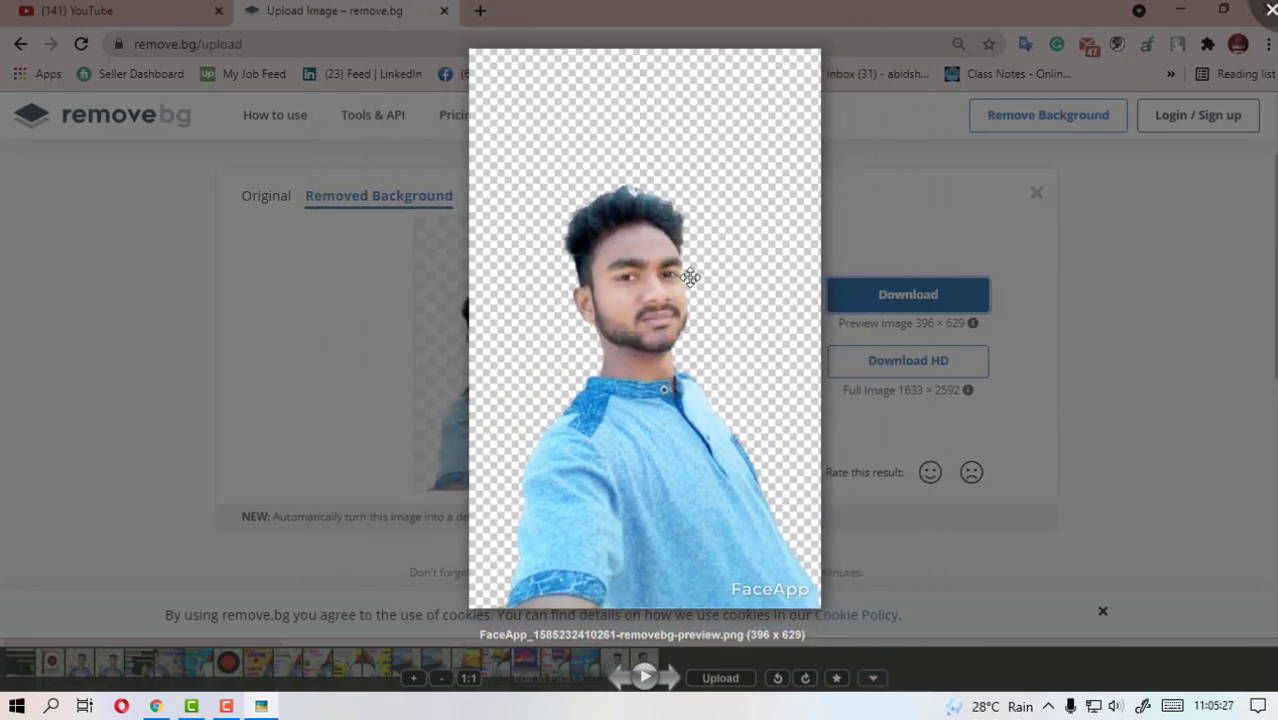
left_click_drag(688, 225, 726, 233)
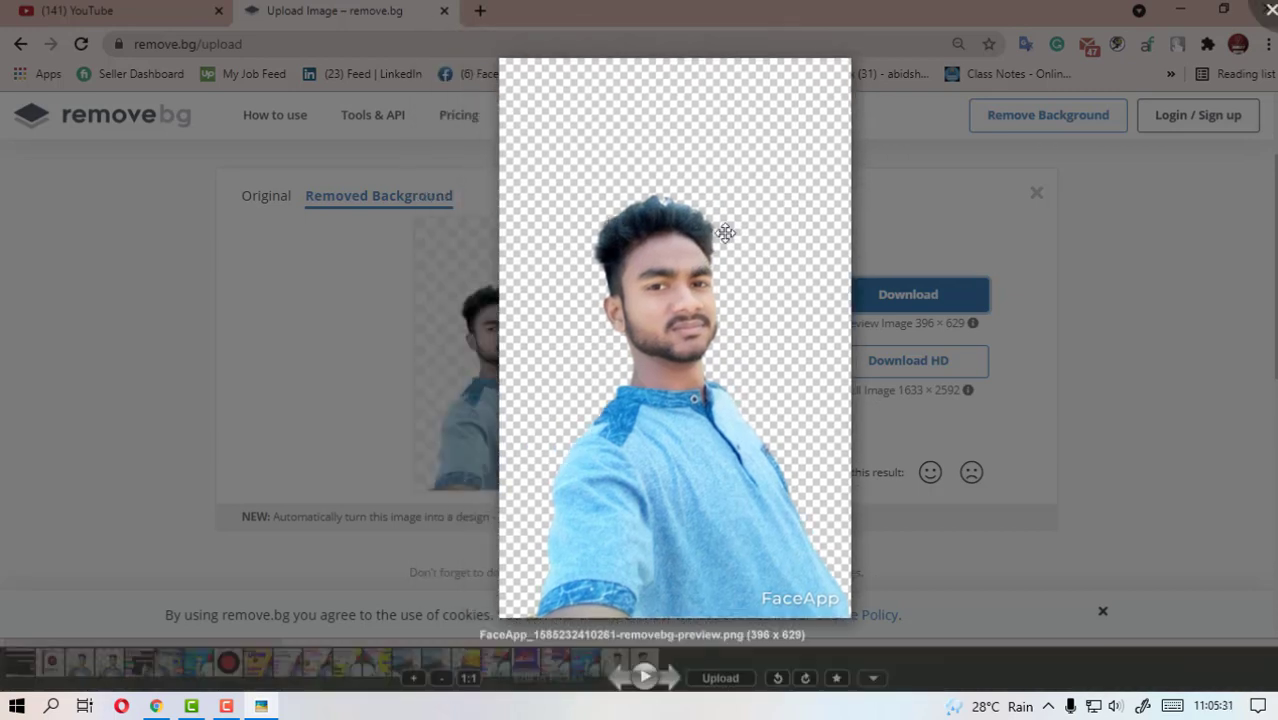